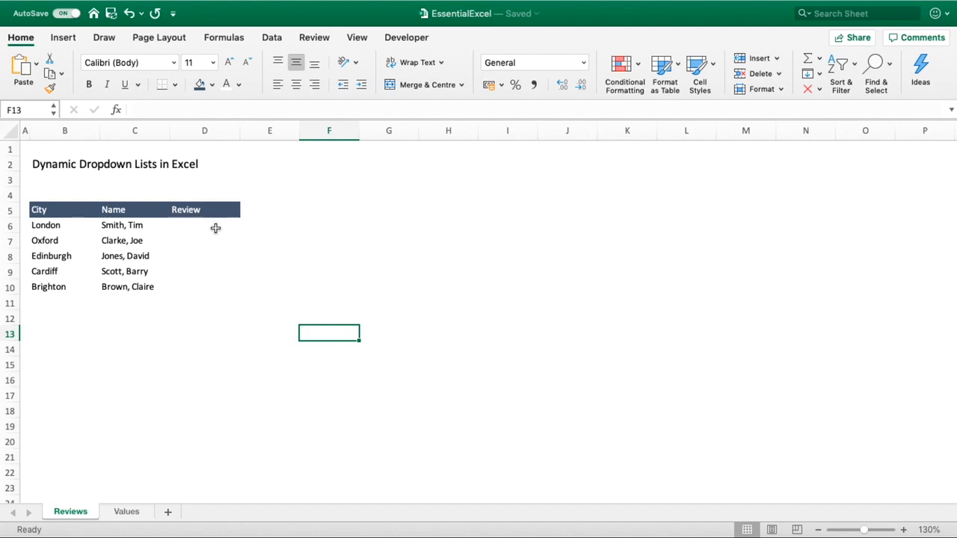
# Apply list data validation to the Review cells D6:D10 with the source Yes,No.
pyautogui.click(187, 226)
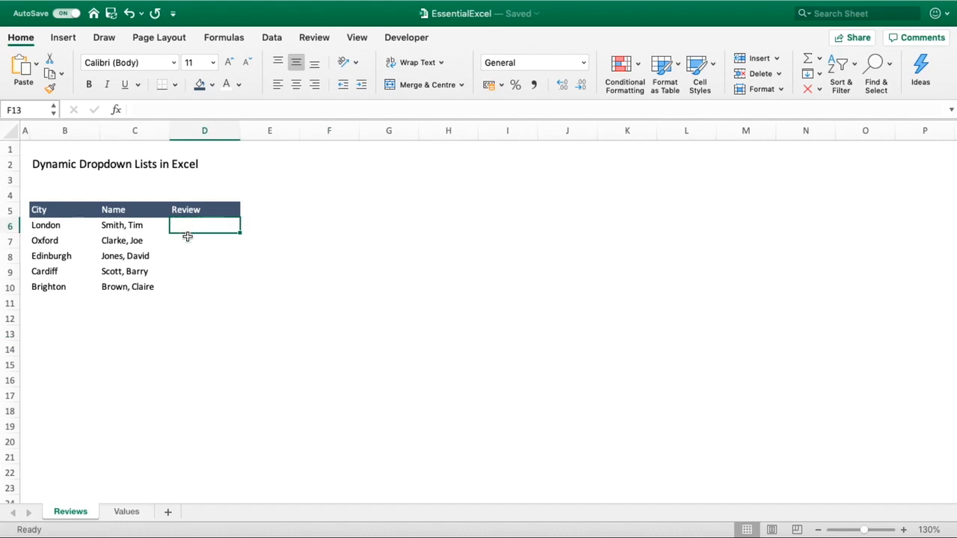
pyautogui.moveTo(187, 237); pyautogui.dragTo(187, 281)
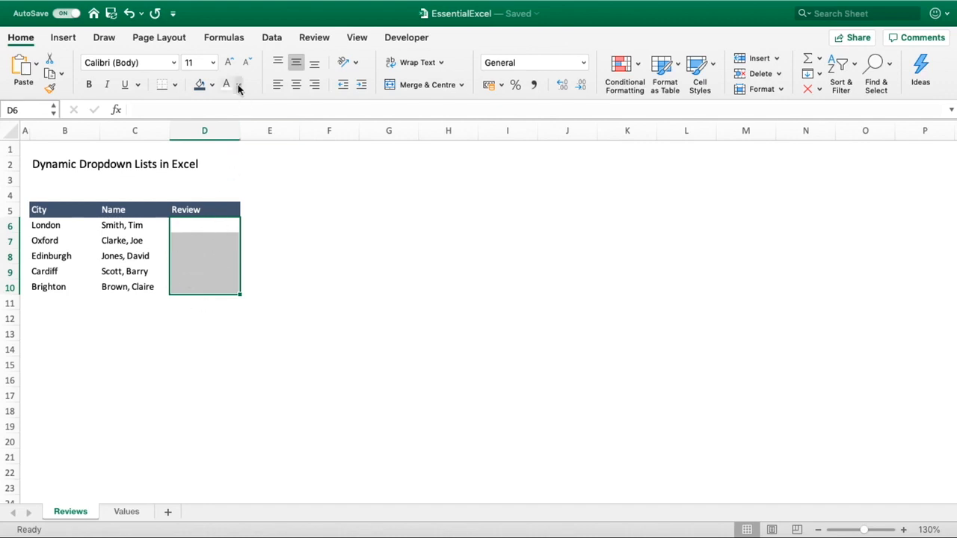
pyautogui.click(261, 43)
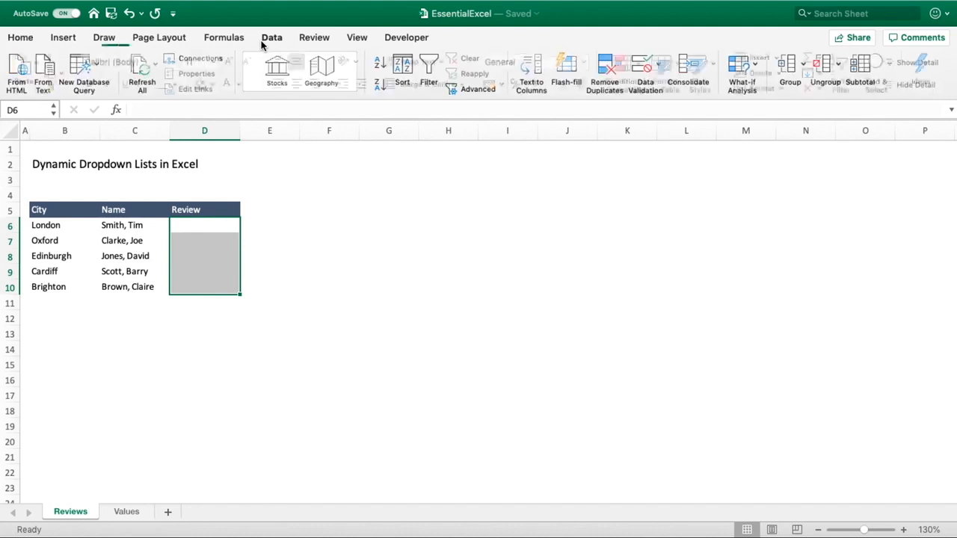
pyautogui.click(661, 67)
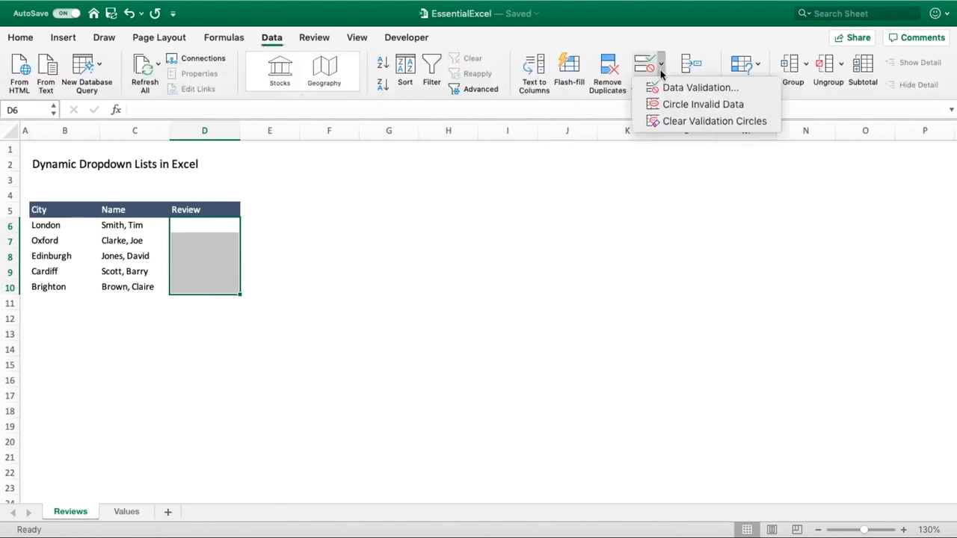
pyautogui.click(665, 88)
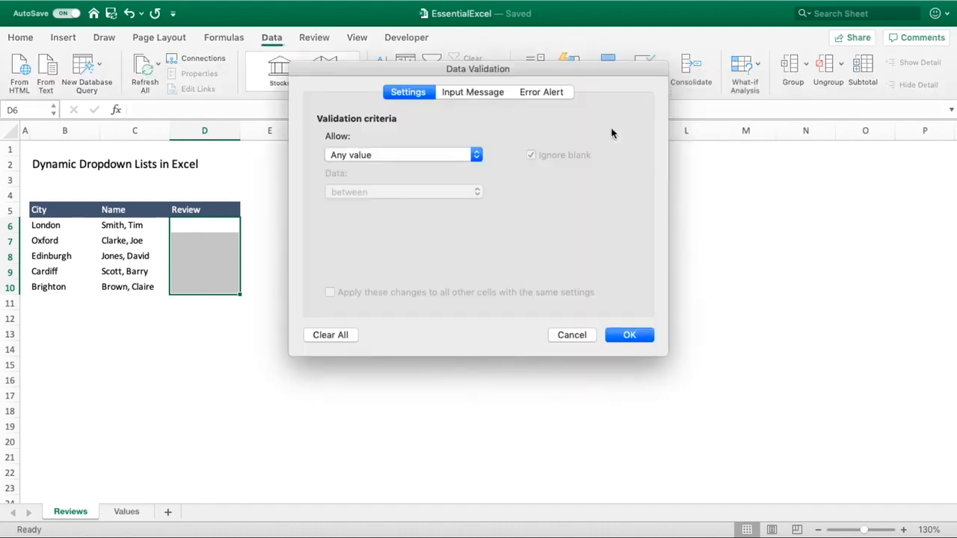
pyautogui.click(474, 154)
pyautogui.click(393, 192)
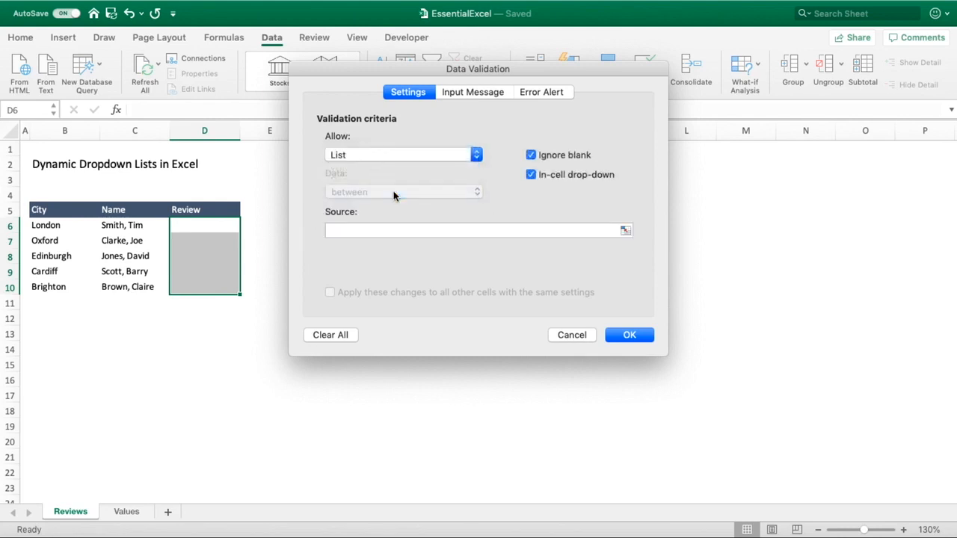
pyautogui.click(367, 230)
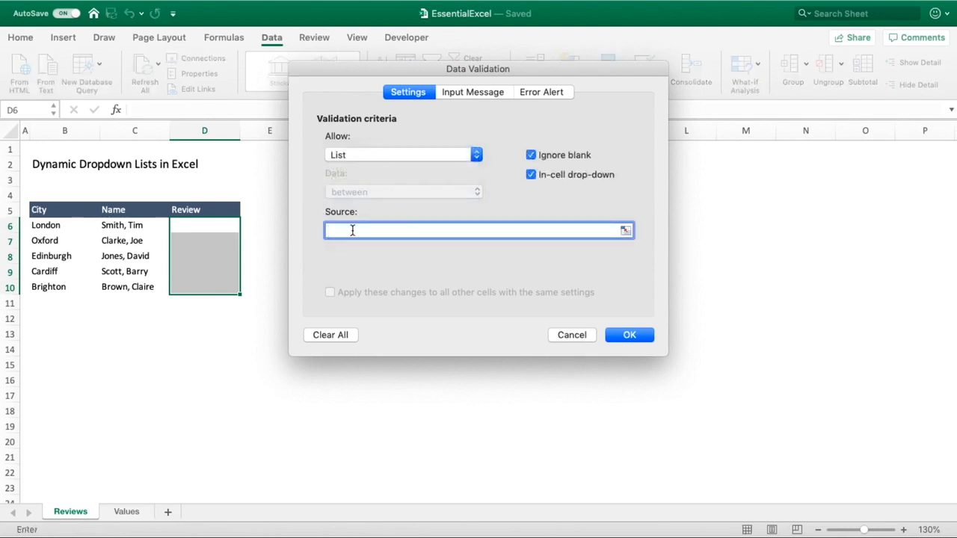
pyautogui.write('Yes,No')
pyautogui.click(643, 341)
pyautogui.click(362, 283)
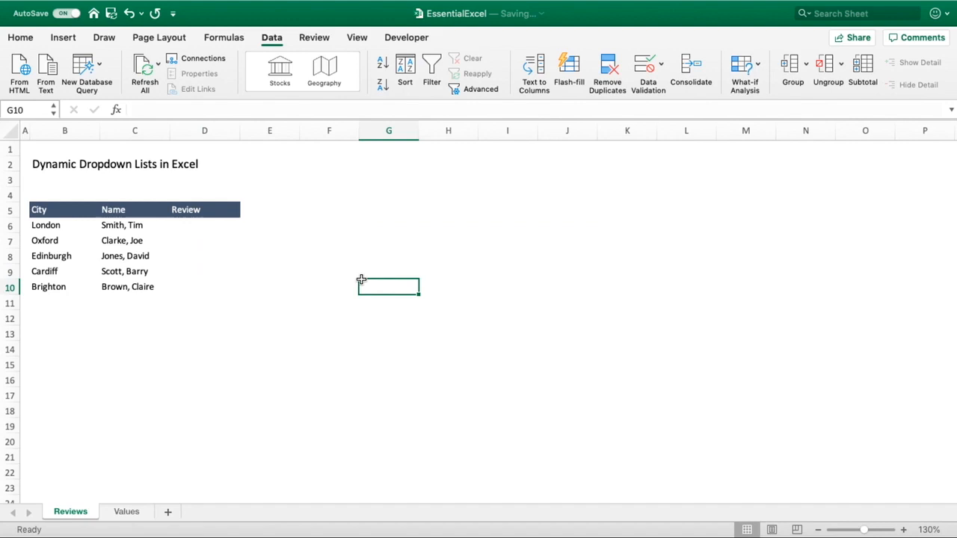
# Examine the drop-down options offered in Review cell D6 without choosing one.
pyautogui.click(217, 228)
pyautogui.click(244, 234)
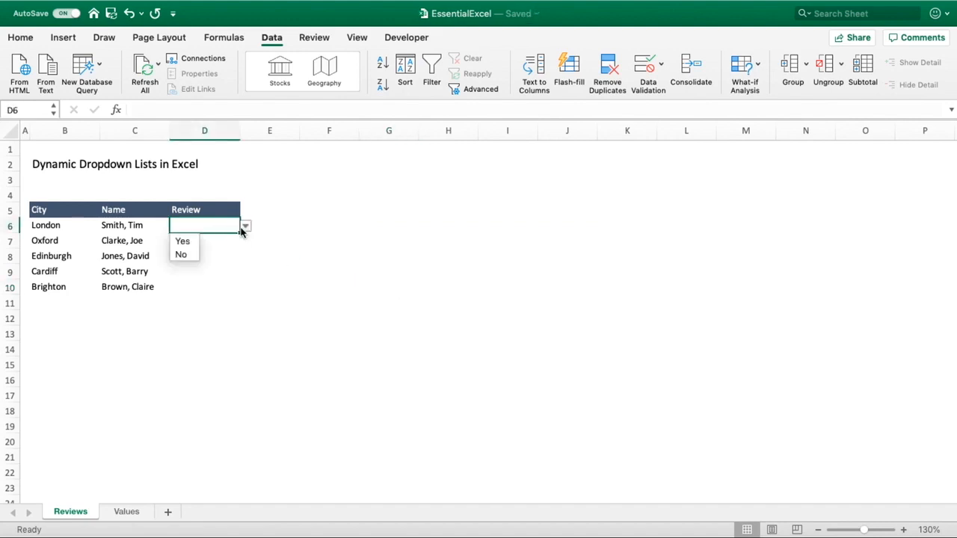
pyautogui.click(211, 264)
# Try to enter "new" in Review cell D7 to test the validation, and cancel the entry.
pyautogui.click(210, 243)
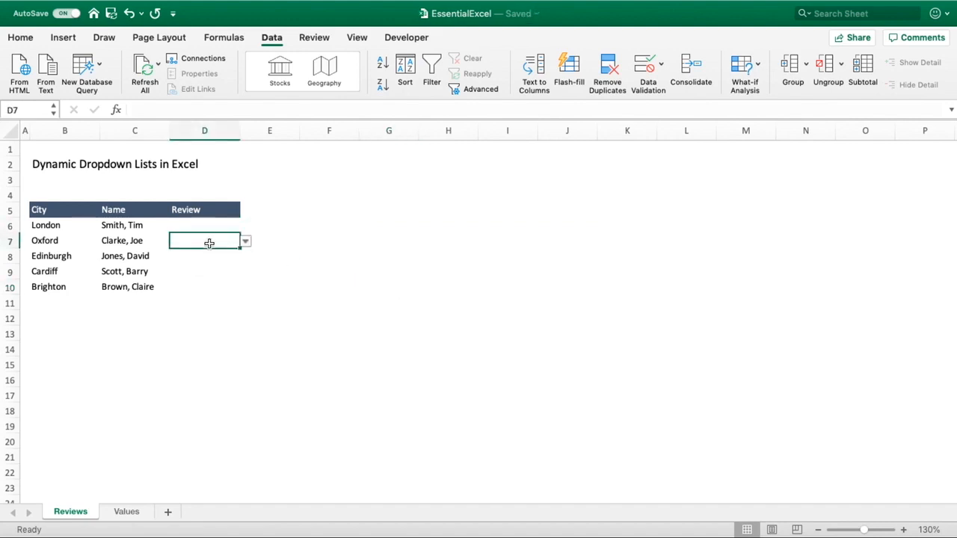
pyautogui.write('new')
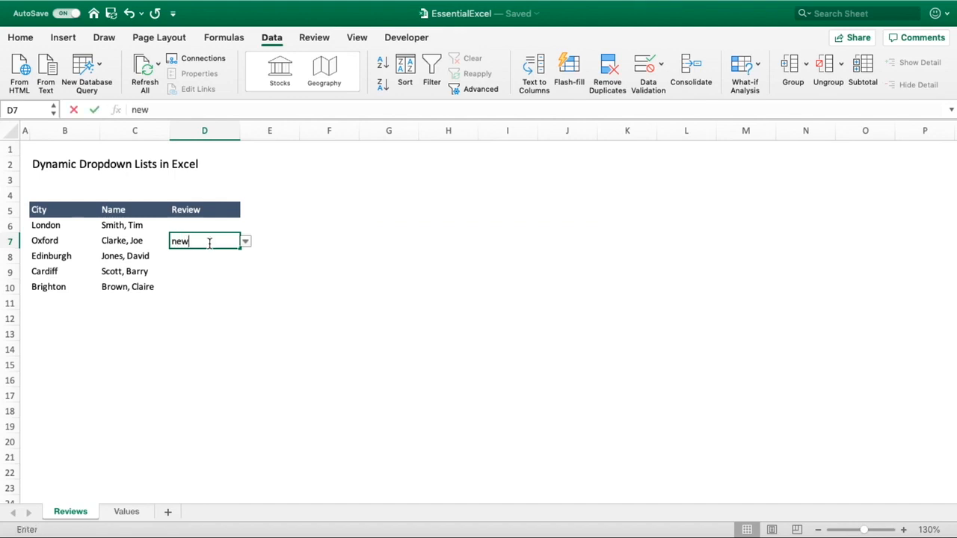
pyautogui.press('Return')
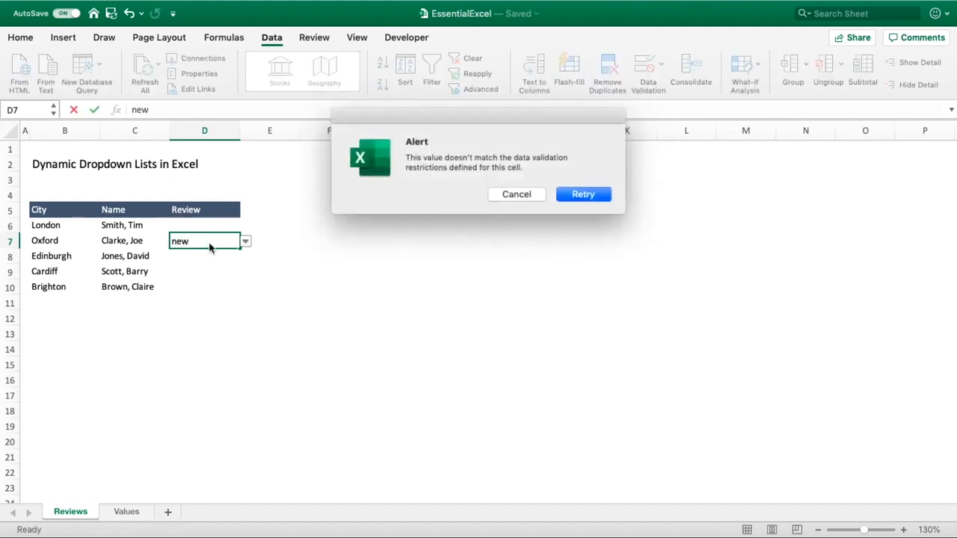
pyautogui.click(518, 194)
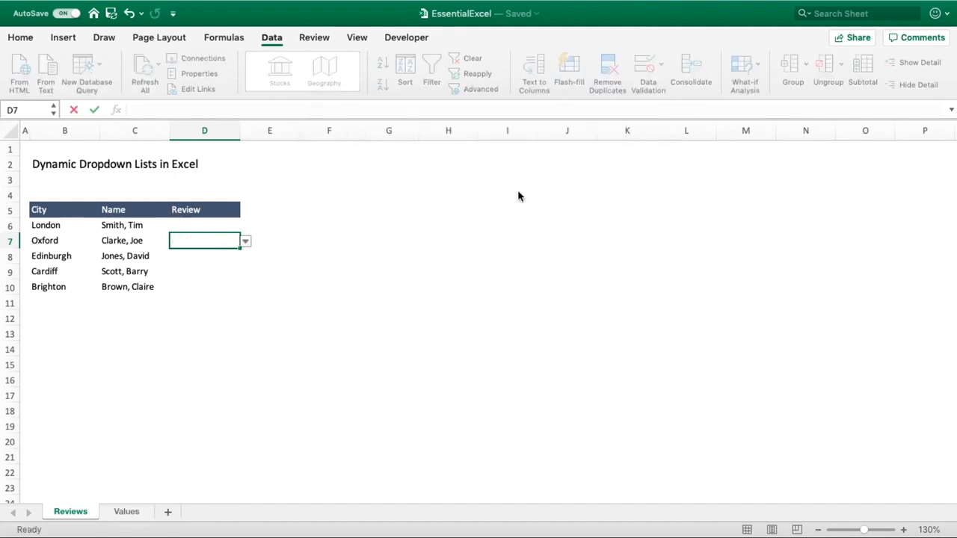
pyautogui.click(220, 225)
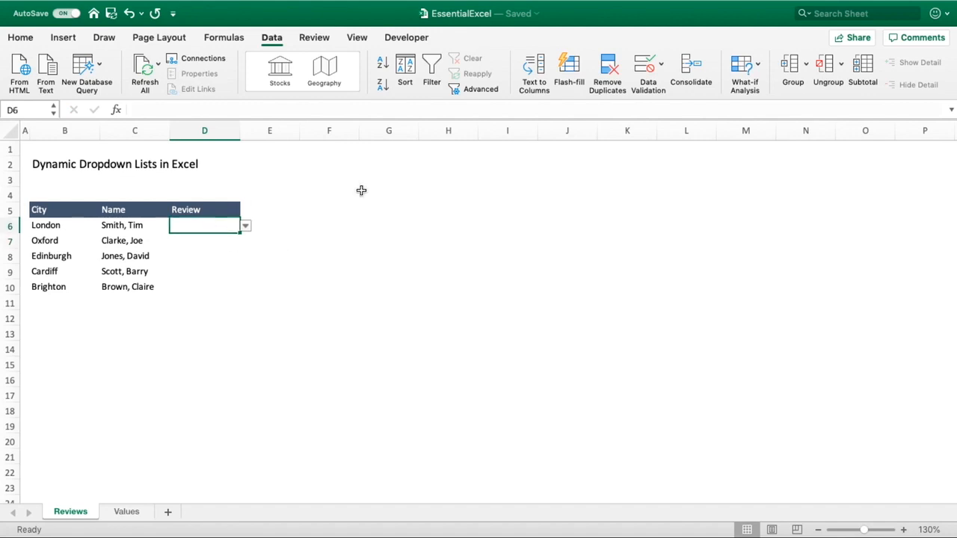
# Enter the list values "yes" in cell H1 and "no" in cell H2.
pyautogui.click(440, 148)
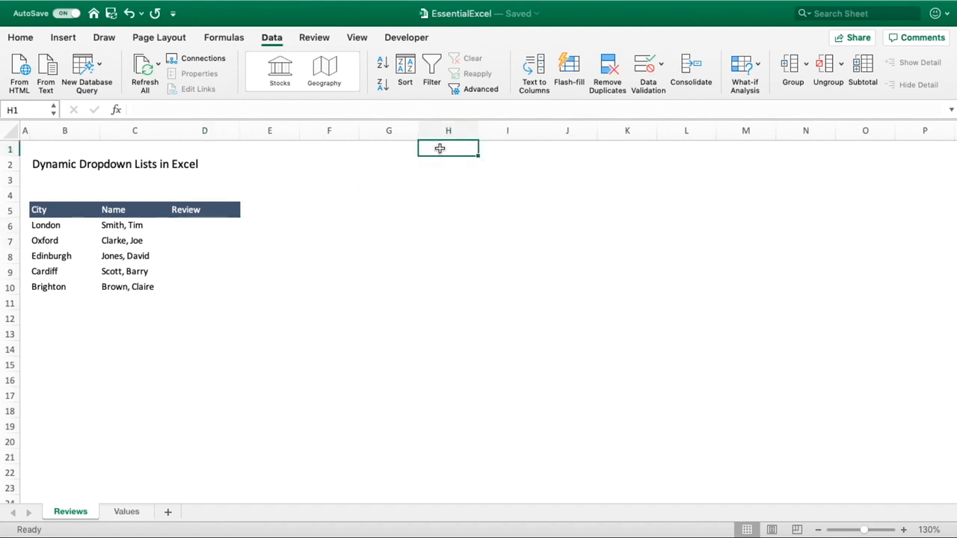
pyautogui.write('yes')
pyautogui.press('Return')
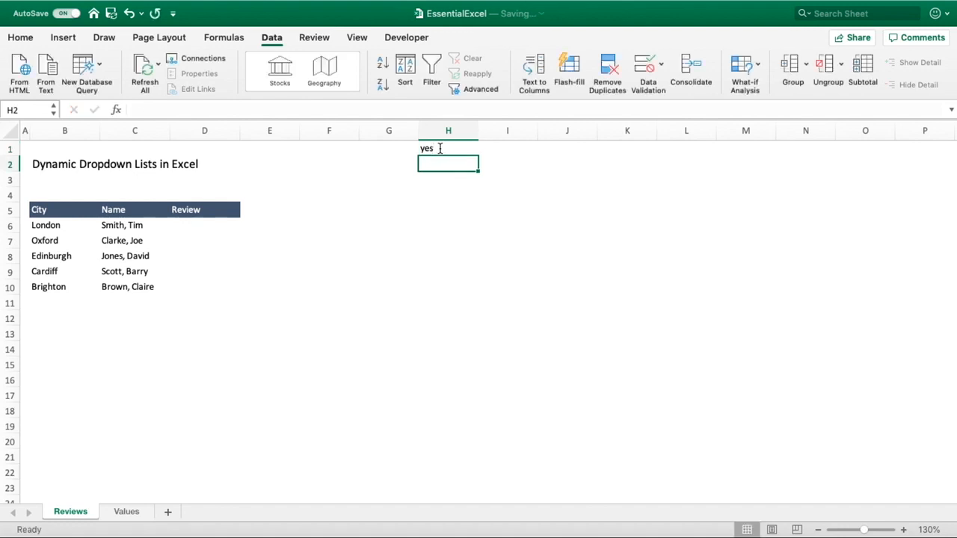
pyautogui.write('no')
pyautogui.press('Return')
# Change the validation list source for Review cells D6:D10 to the range =$H$1:$H$2.
pyautogui.click(218, 226)
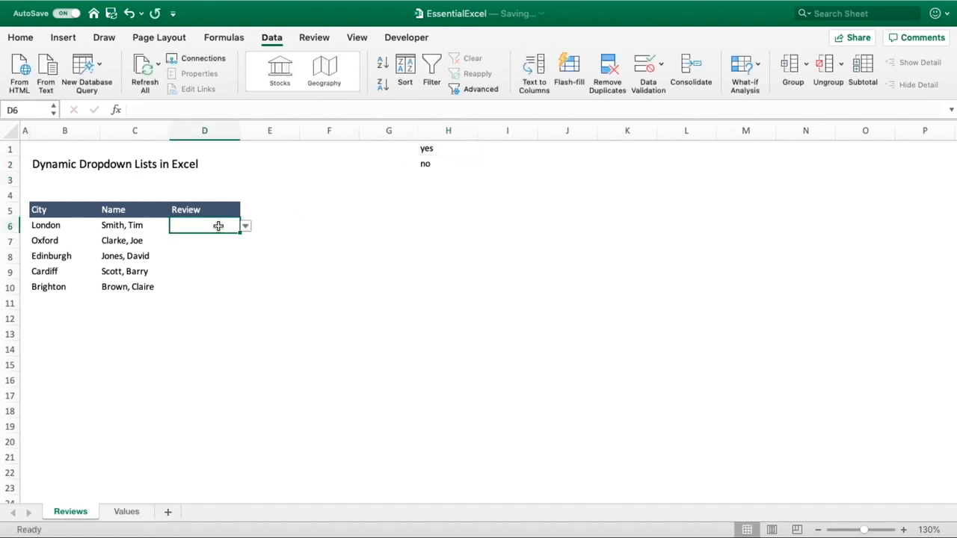
pyautogui.moveTo(218, 226); pyautogui.dragTo(217, 287)
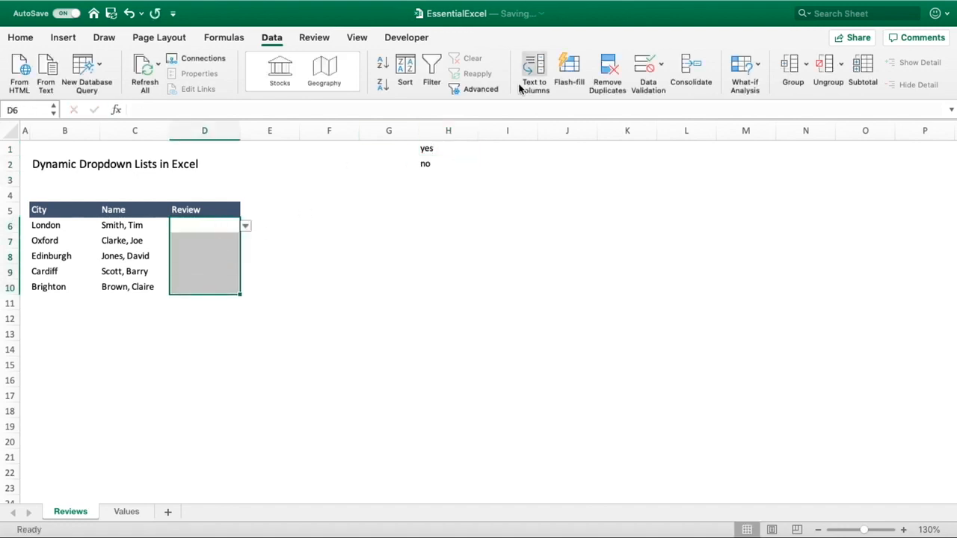
pyautogui.click(658, 85)
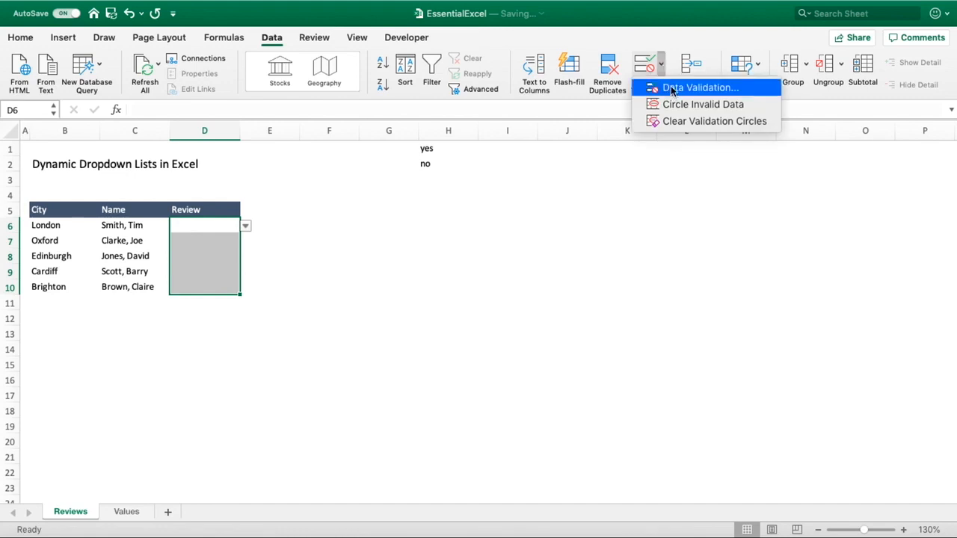
pyautogui.click(671, 88)
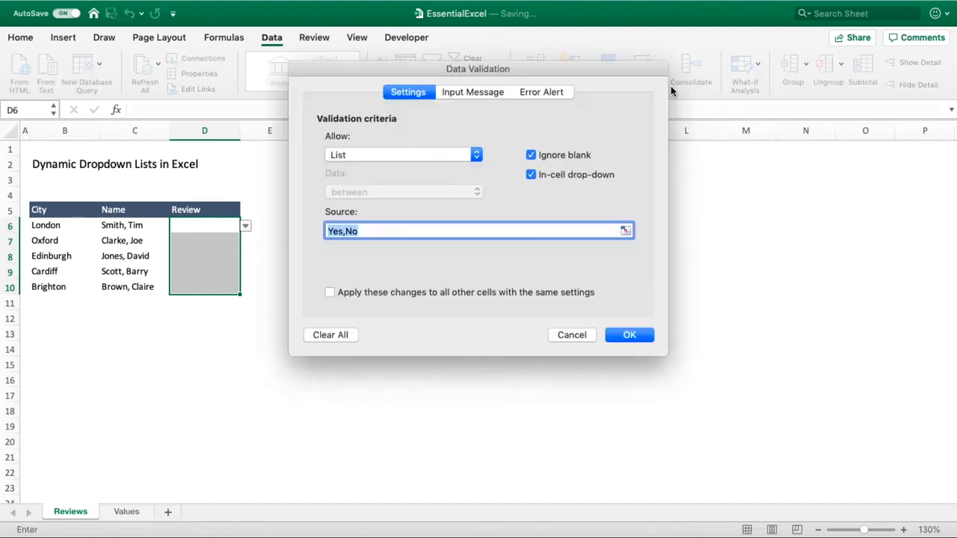
pyautogui.click(626, 231)
pyautogui.moveTo(446, 151); pyautogui.dragTo(448, 165)
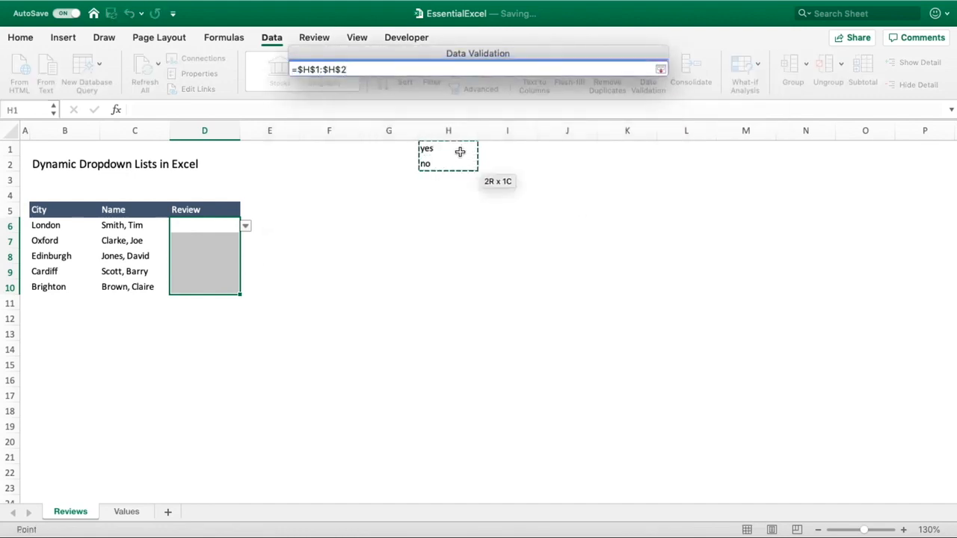
pyautogui.click(661, 69)
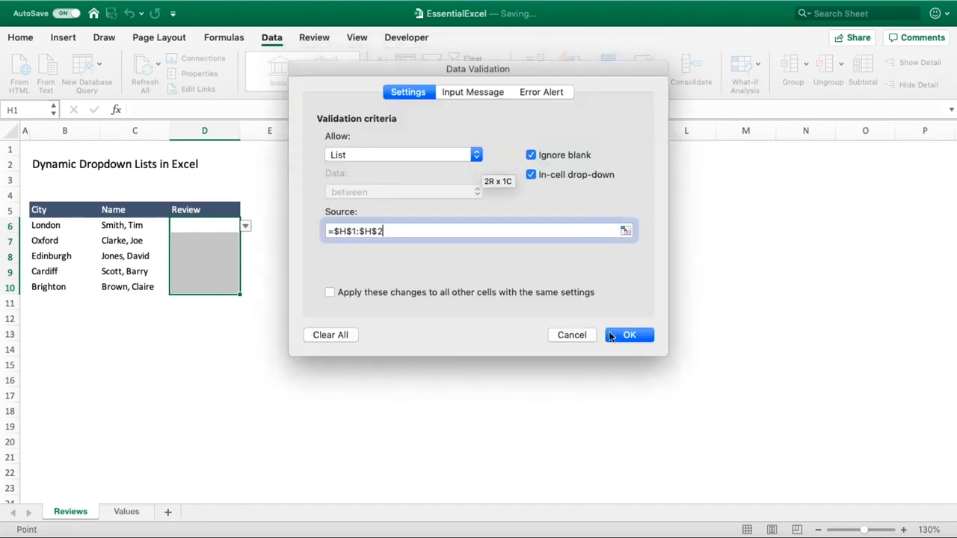
pyautogui.click(628, 335)
# Choose "yes" from the drop-down list in the London row's Review cell D6.
pyautogui.click(245, 225)
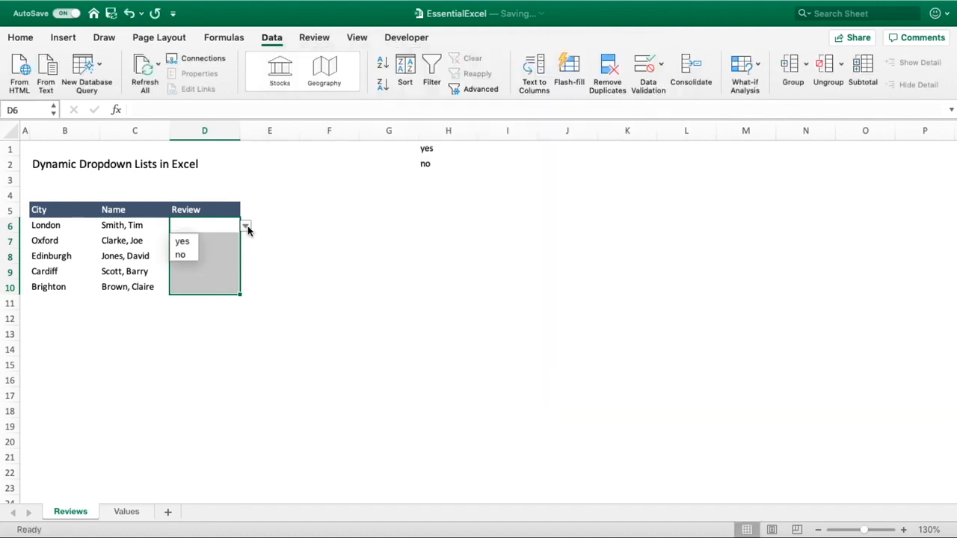
pyautogui.click(181, 245)
pyautogui.click(199, 251)
pyautogui.click(200, 242)
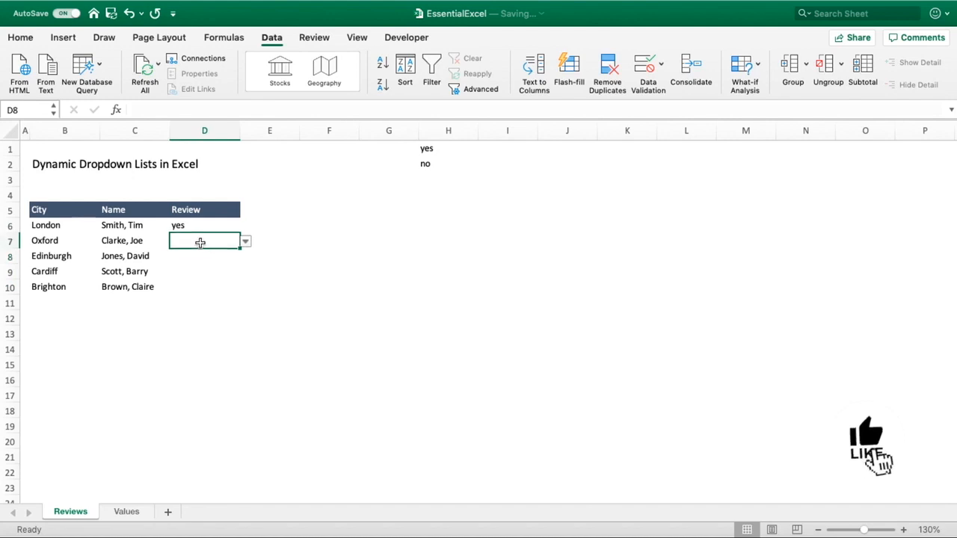
# Add "maybe" in cell H3 below the existing list values.
pyautogui.click(430, 150)
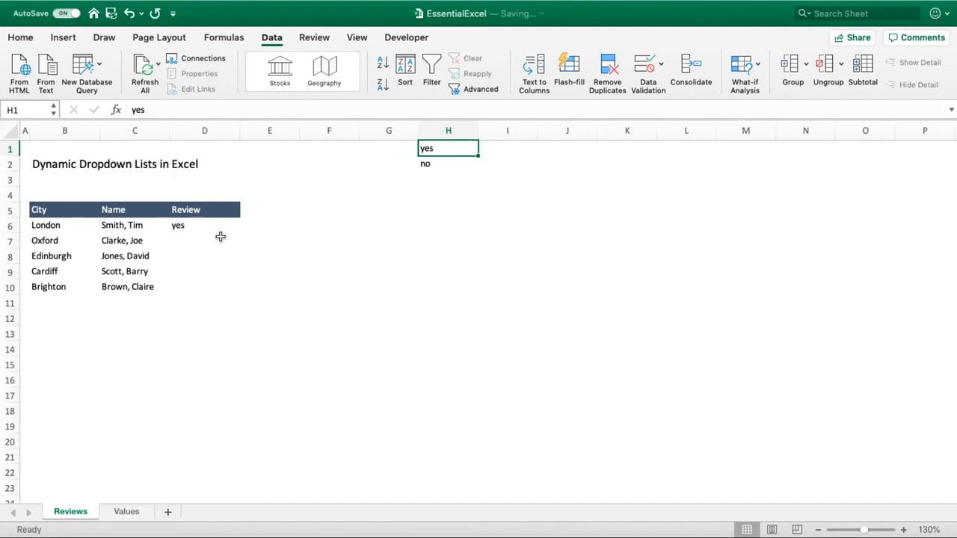
pyautogui.moveTo(462, 157); pyautogui.dragTo(461, 160)
pyautogui.click(462, 160)
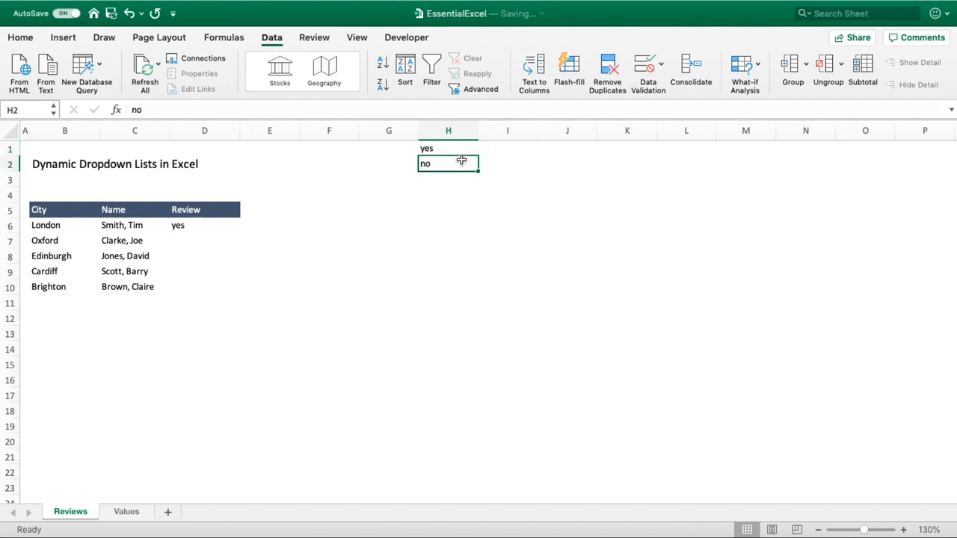
pyautogui.click(446, 180)
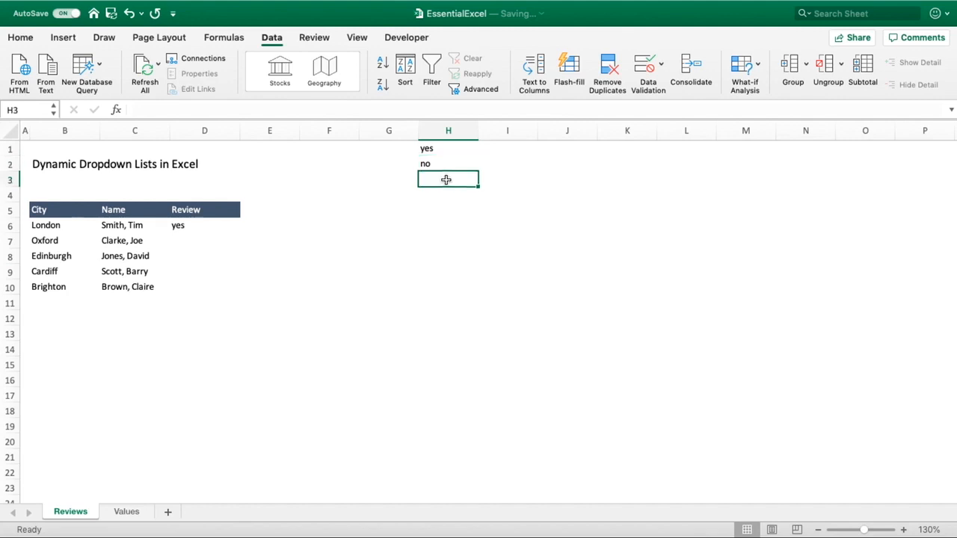
pyautogui.write('maybe')
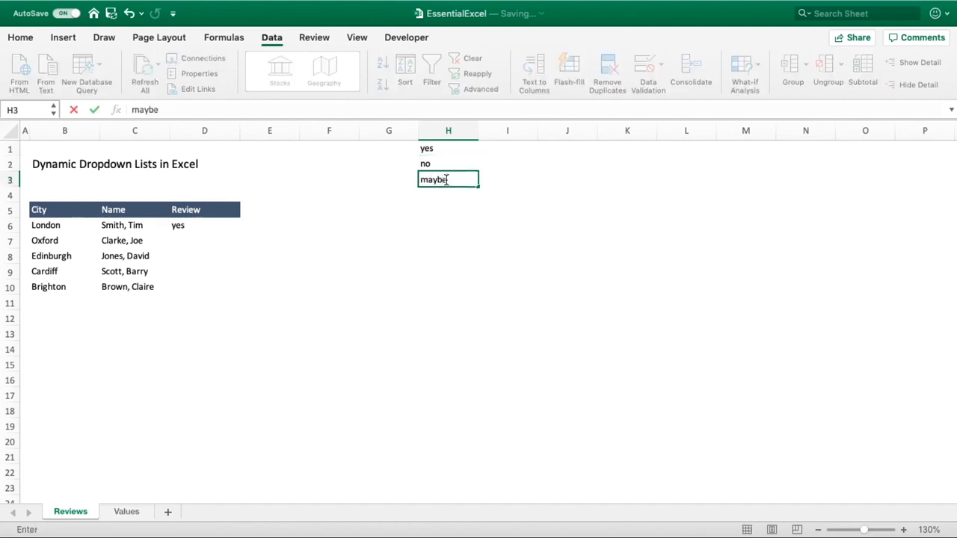
pyautogui.press('Return')
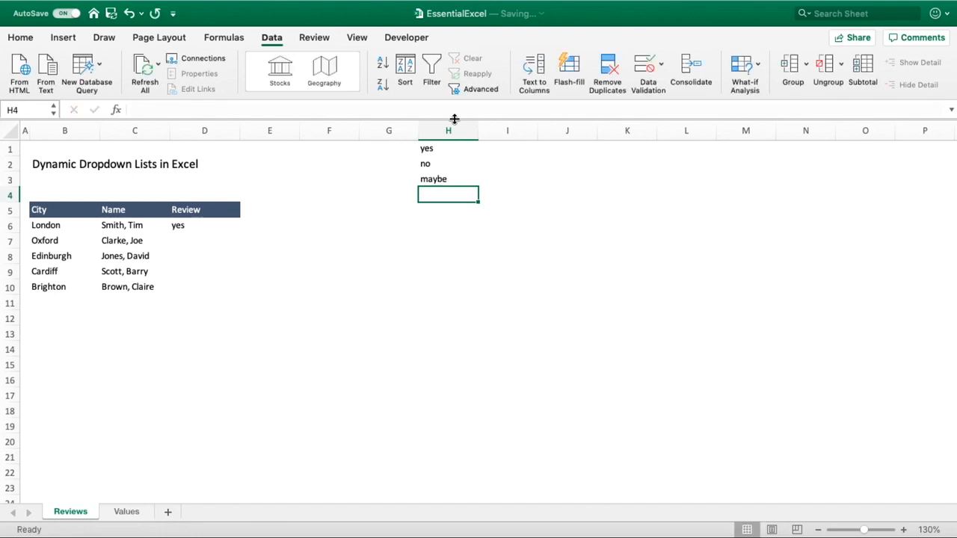
pyautogui.click(658, 75)
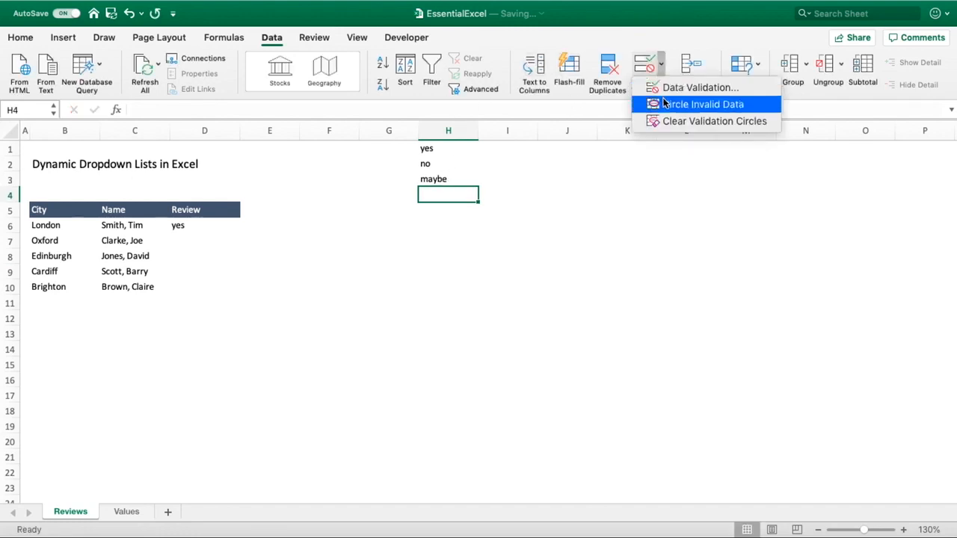
pyautogui.click(663, 85)
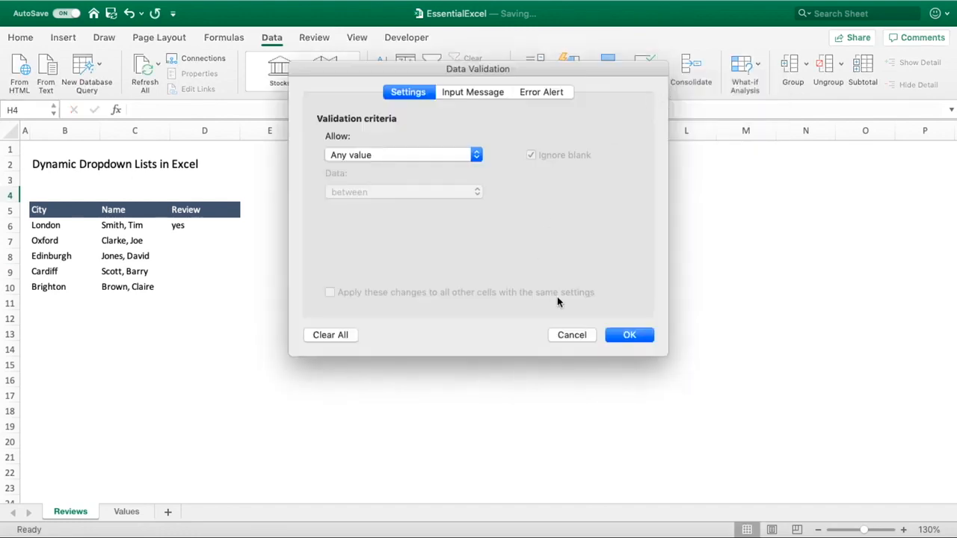
pyautogui.click(588, 336)
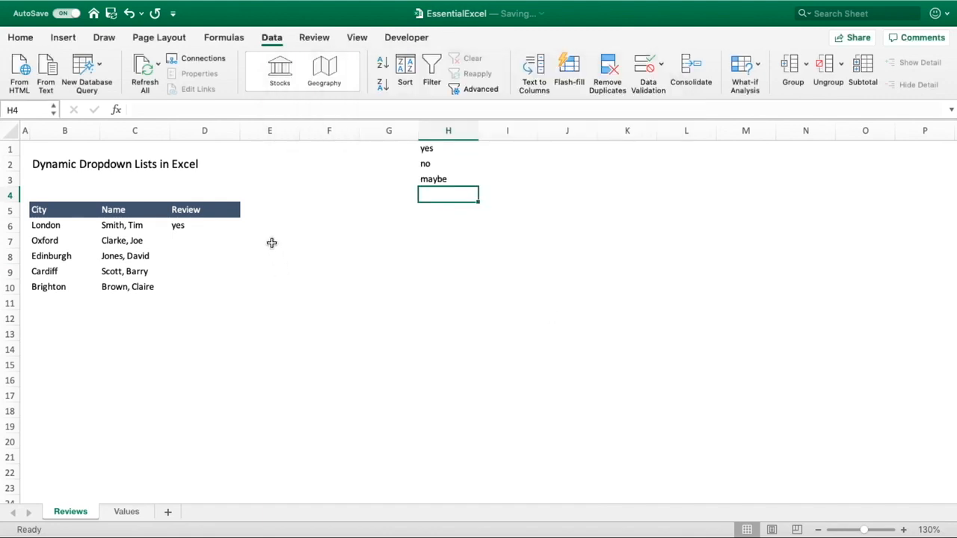
# Change the validation list source for Review cells D6:D10 to the range =$H$1:$H$3.
pyautogui.moveTo(225, 228)
pyautogui.mouseDown()
pyautogui.moveTo(224, 278)
pyautogui.moveTo(213, 228)
pyautogui.mouseUp()
pyautogui.click(662, 67)
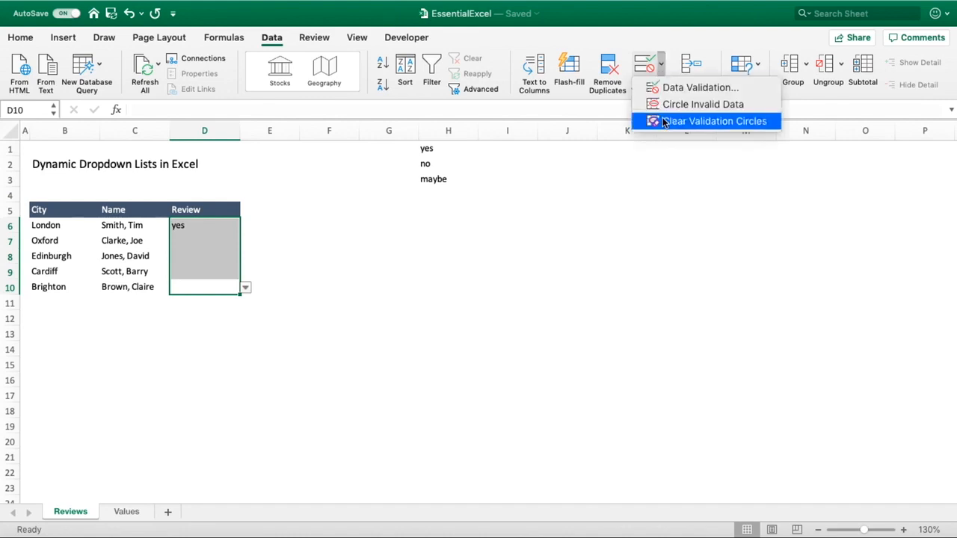
pyautogui.click(696, 90)
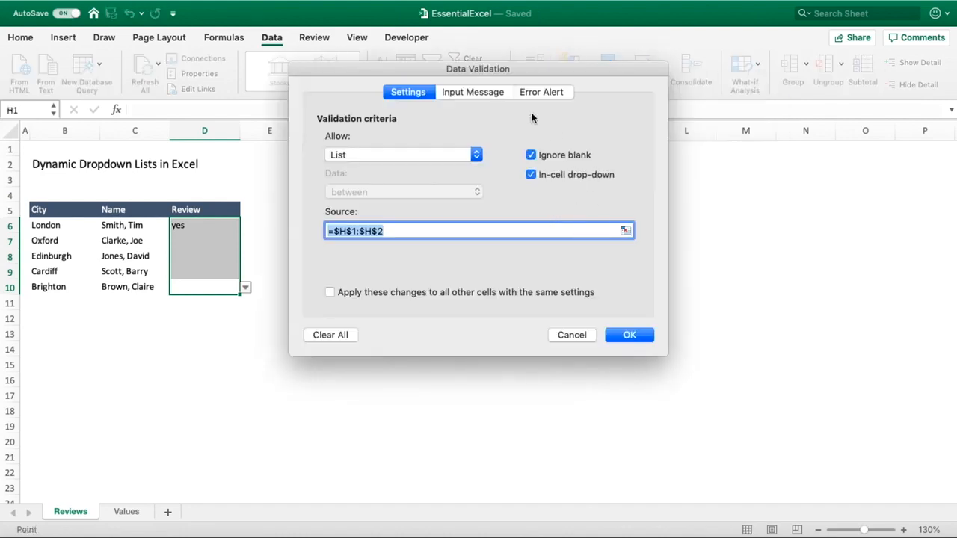
pyautogui.moveTo(510, 67); pyautogui.dragTo(435, 142)
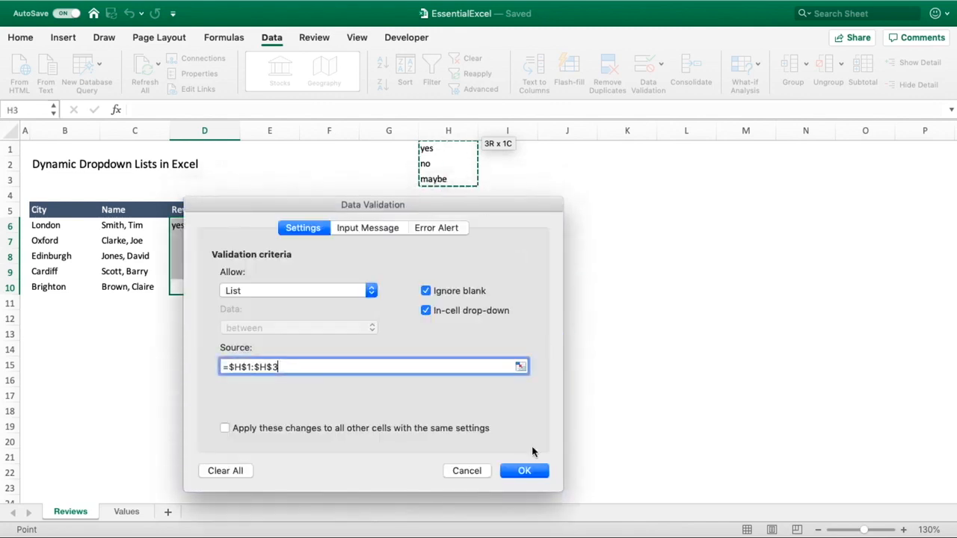
pyautogui.click(526, 469)
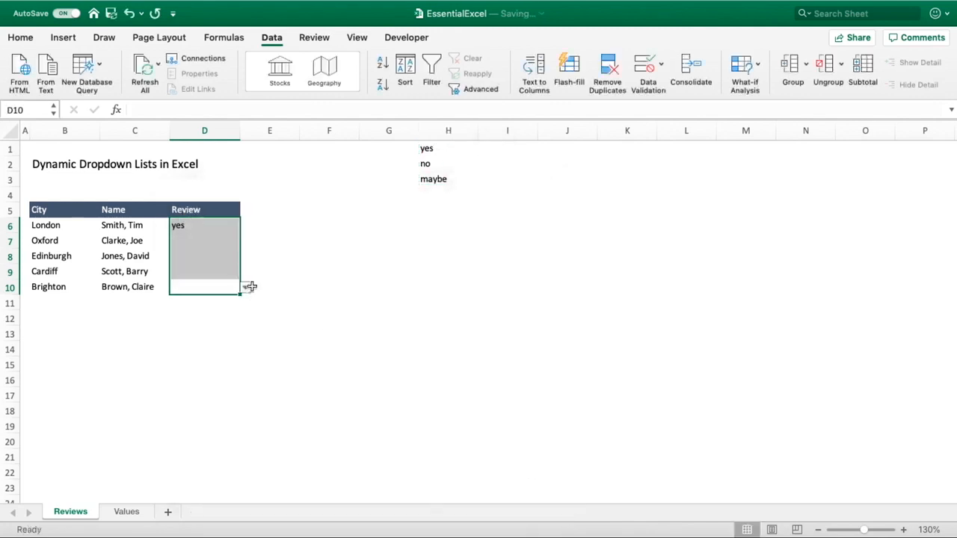
# View the options in the drop-down list of the Brighton row's Review cell D10.
pyautogui.click(246, 289)
pyautogui.click(292, 285)
pyautogui.click(293, 285)
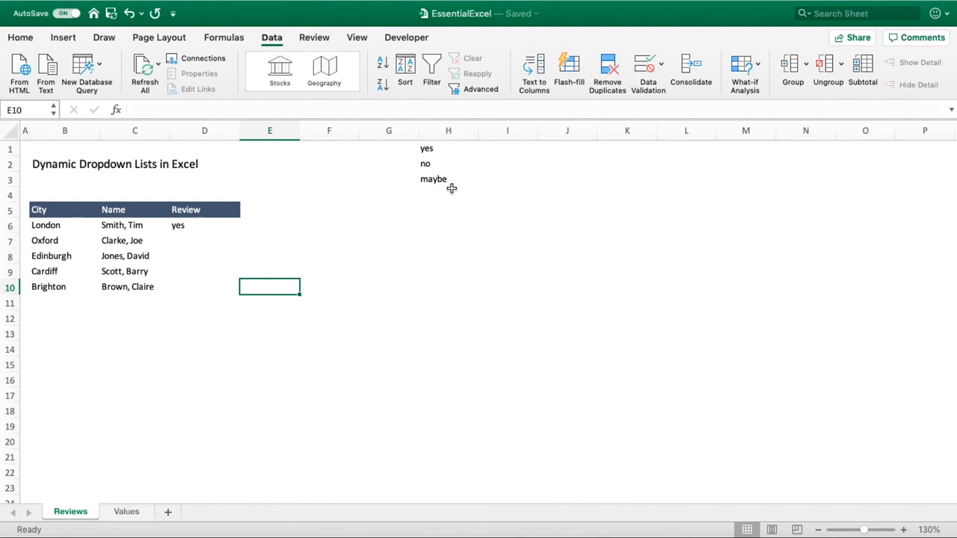
# Delete the value in the London row's Review cell D6.
pyautogui.moveTo(199, 225); pyautogui.dragTo(199, 279)
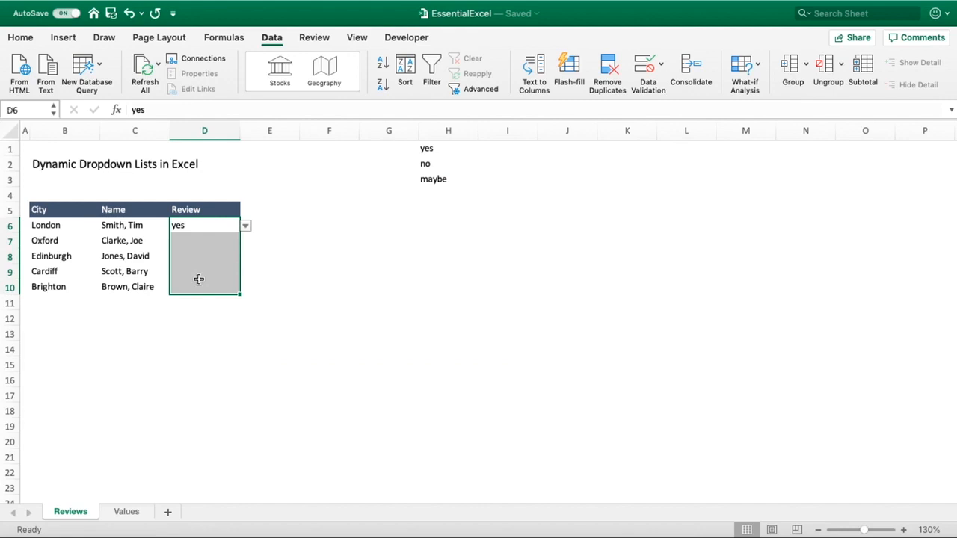
pyautogui.click(222, 225)
pyautogui.press('BackSpace')
pyautogui.press('Return')
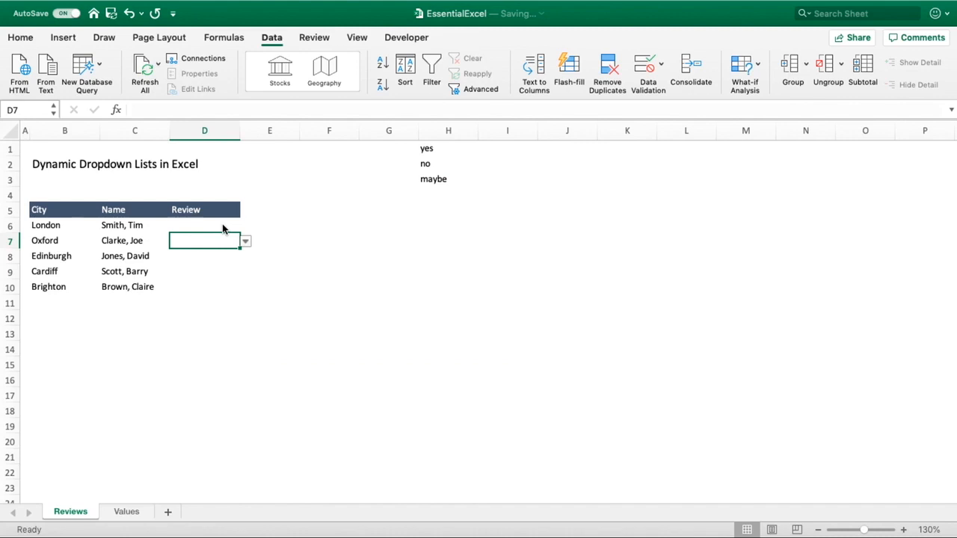
# Clear all data validation settings from Review cells D6:D10.
pyautogui.click(221, 225)
pyautogui.moveTo(209, 226); pyautogui.dragTo(208, 283)
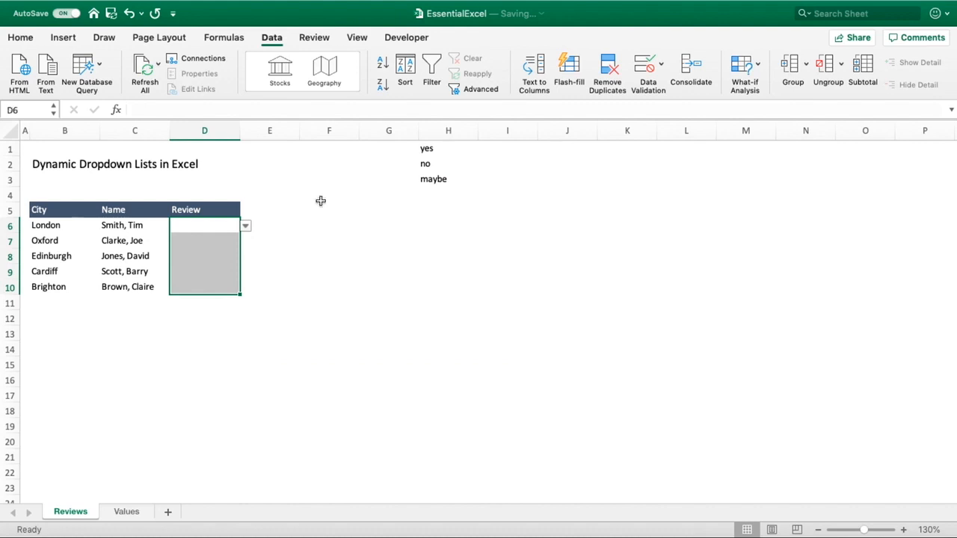
pyautogui.click(661, 67)
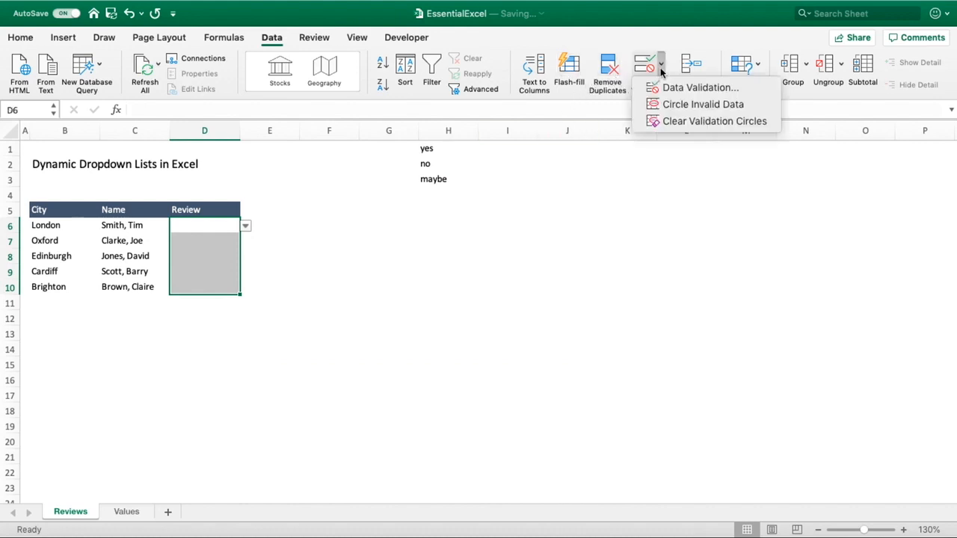
pyautogui.click(677, 88)
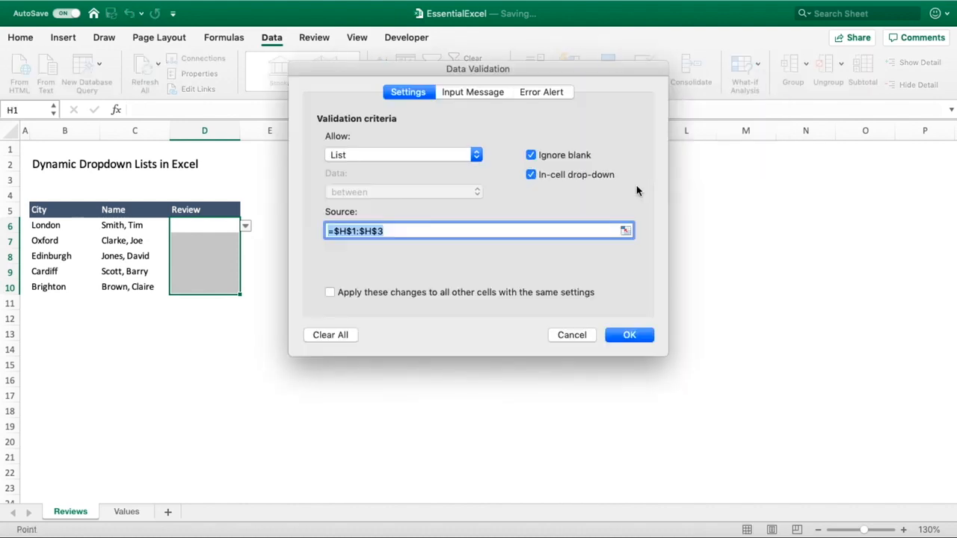
pyautogui.click(342, 336)
pyautogui.click(613, 335)
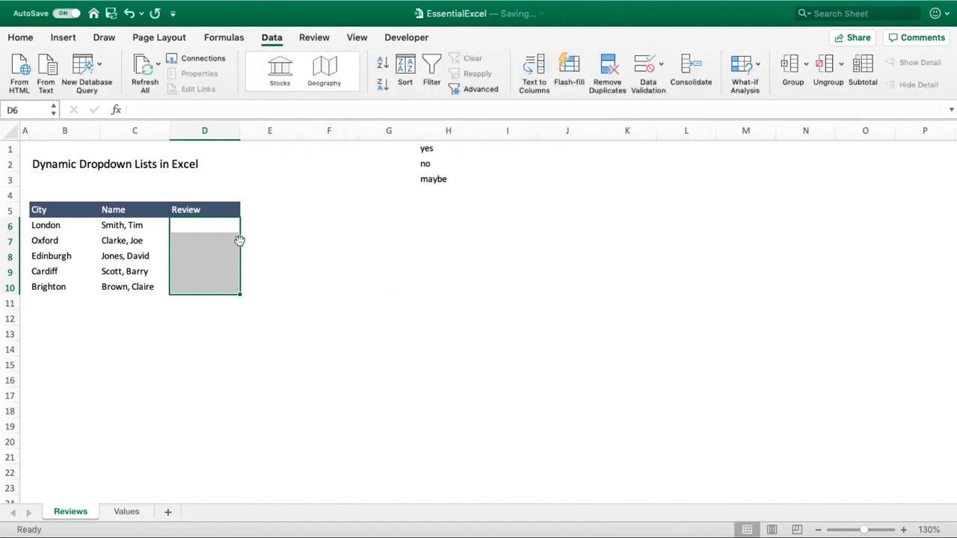
# Clear the contents of the list values in cells H1:H3.
pyautogui.click(238, 240)
pyautogui.moveTo(432, 147); pyautogui.dragTo(436, 178)
pyautogui.rightClick(436, 178)
pyautogui.moveTo(489, 224)
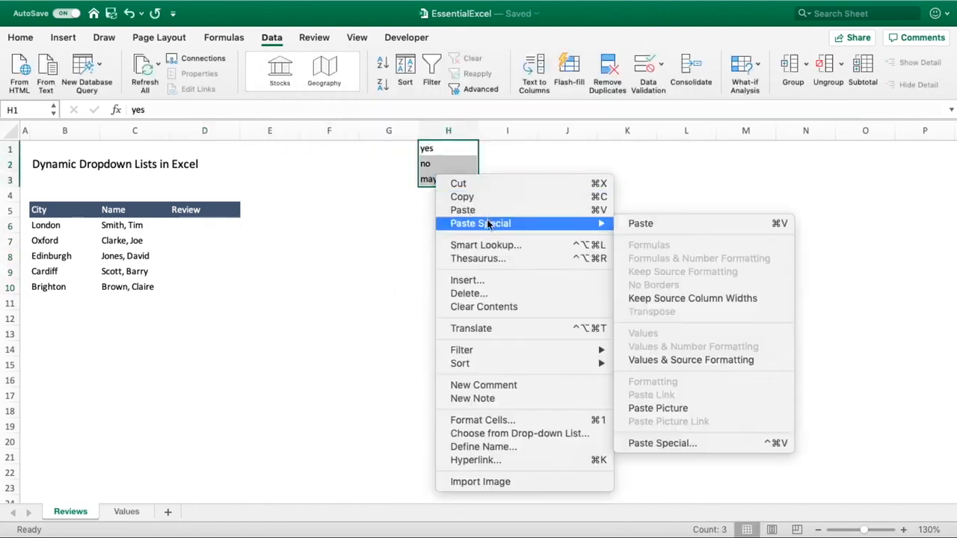
pyautogui.click(490, 304)
pyautogui.click(454, 230)
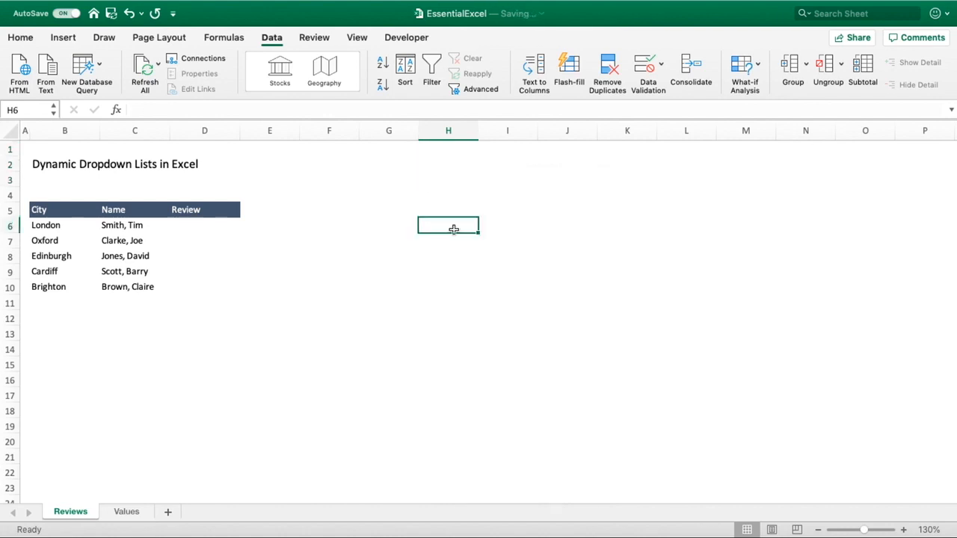
# On the Values sheet, enter the heading "YesOrNo" in A1, with "Yes" in A2 and "No" in A3.
pyautogui.click(127, 512)
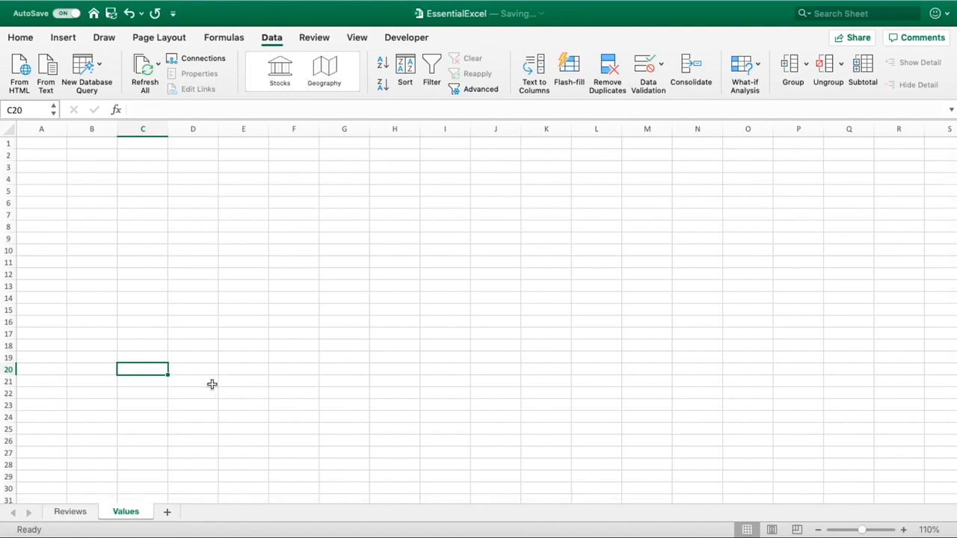
pyautogui.click(70, 38)
pyautogui.click(53, 146)
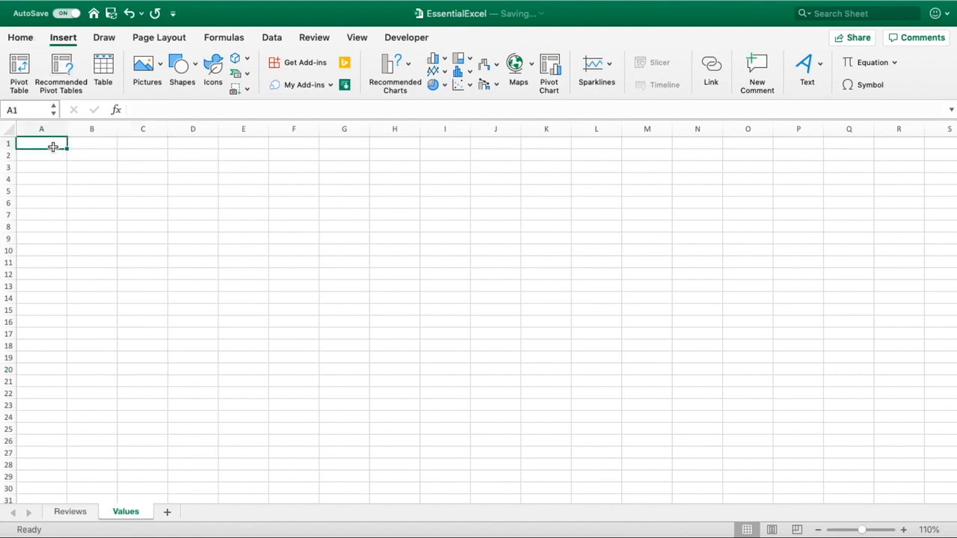
pyautogui.write('YesOrNo')
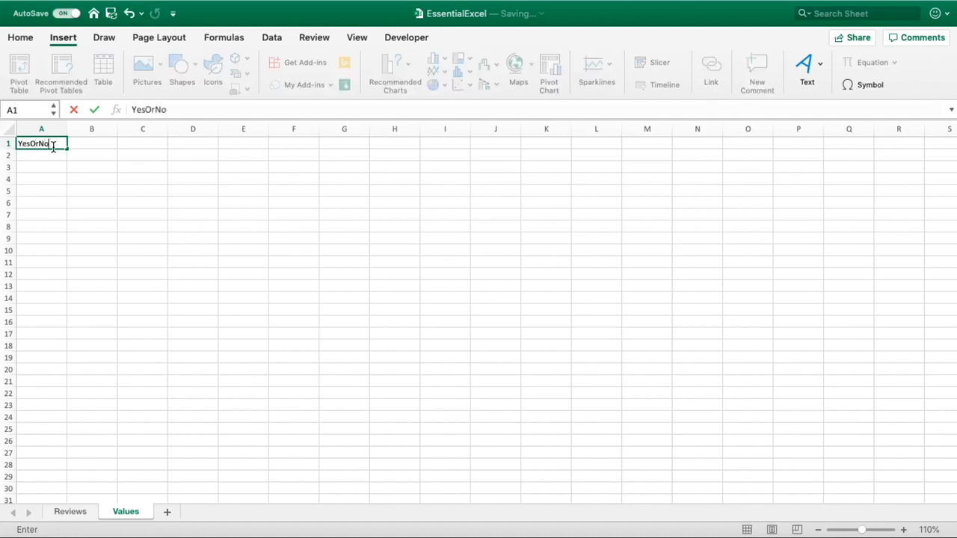
pyautogui.press('Return')
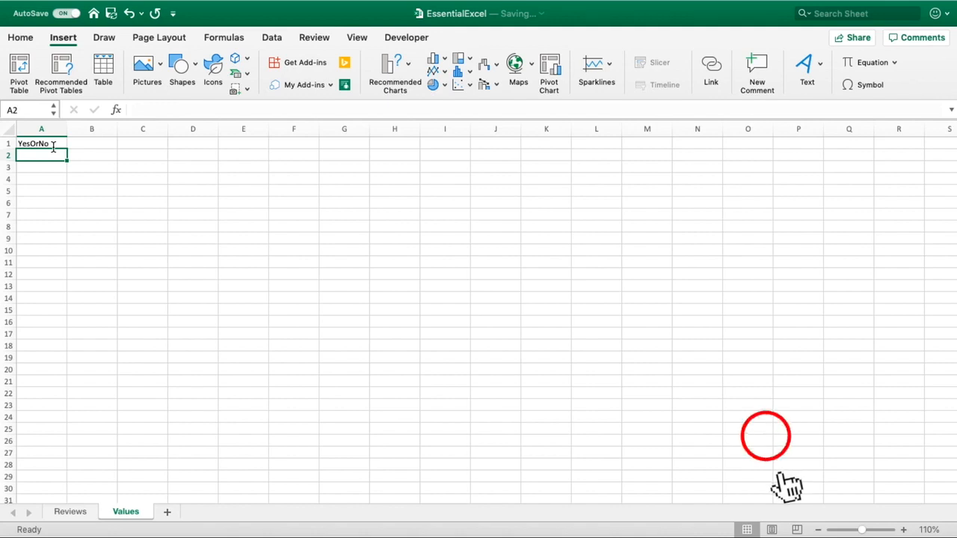
pyautogui.write('Yes')
pyautogui.press('Delete')
pyautogui.press('Return')
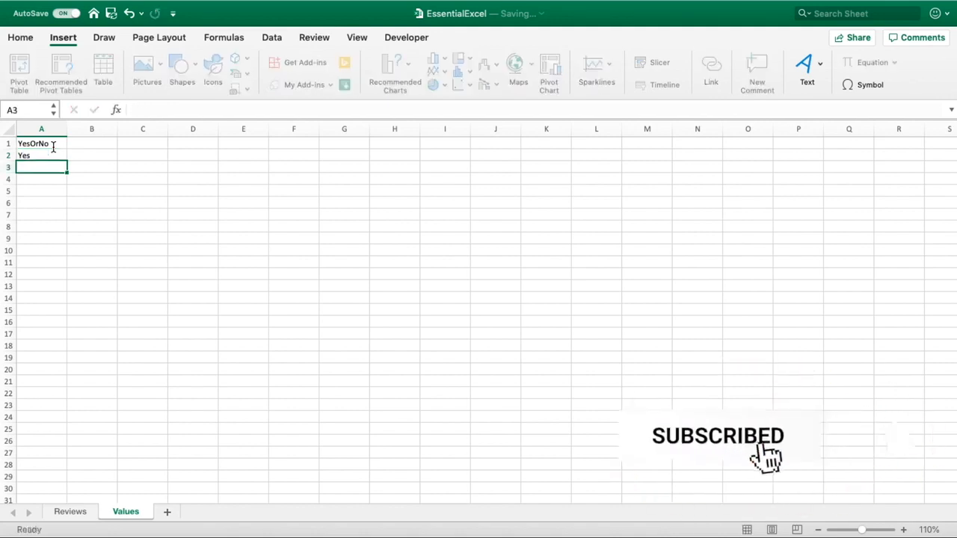
pyautogui.write('No')
pyautogui.press('Return')
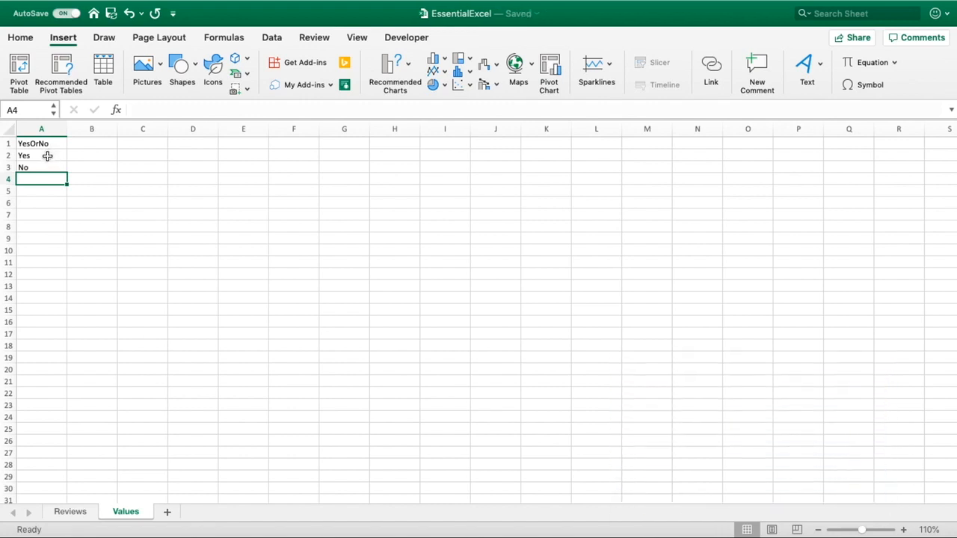
# Convert the range A1:A3 on the Values sheet into a table with headers.
pyautogui.click(47, 155)
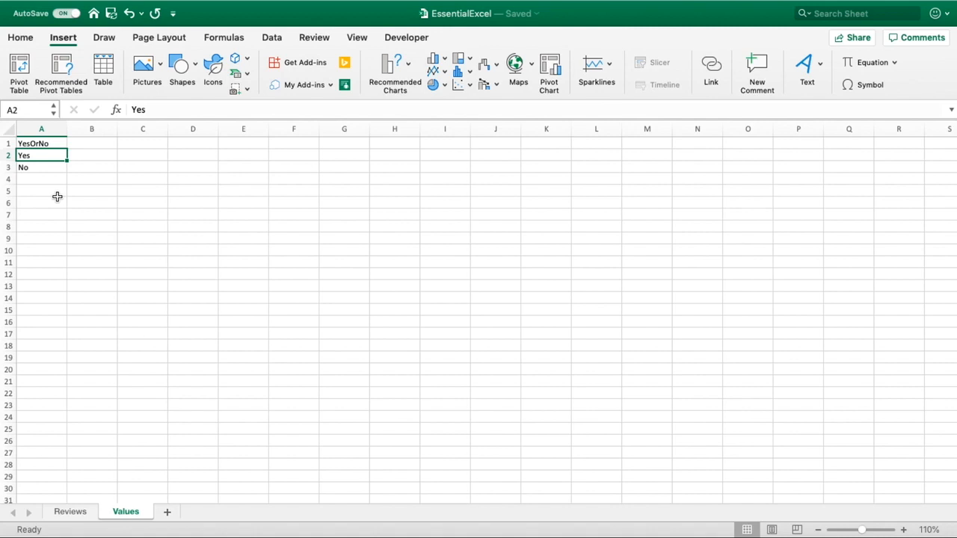
pyautogui.moveTo(60, 142); pyautogui.dragTo(54, 163)
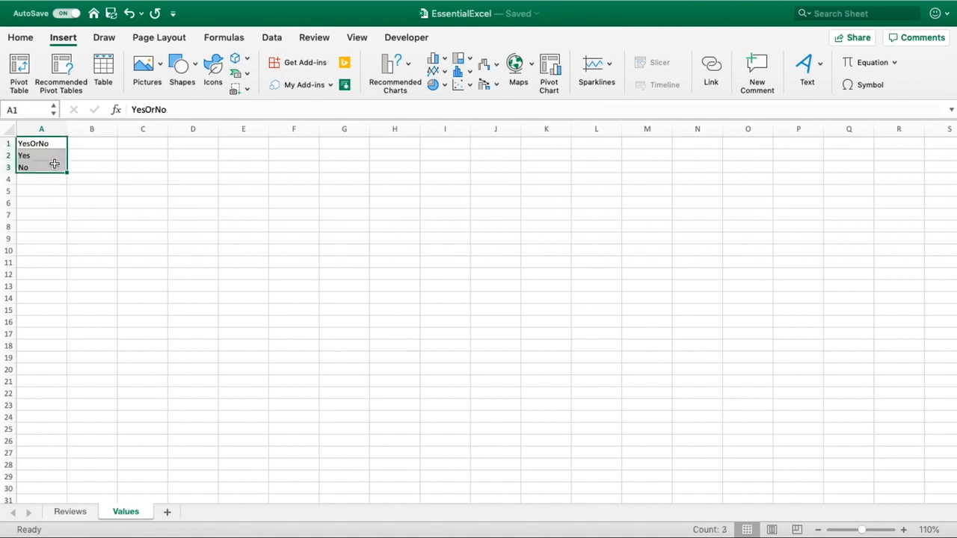
pyautogui.click(103, 72)
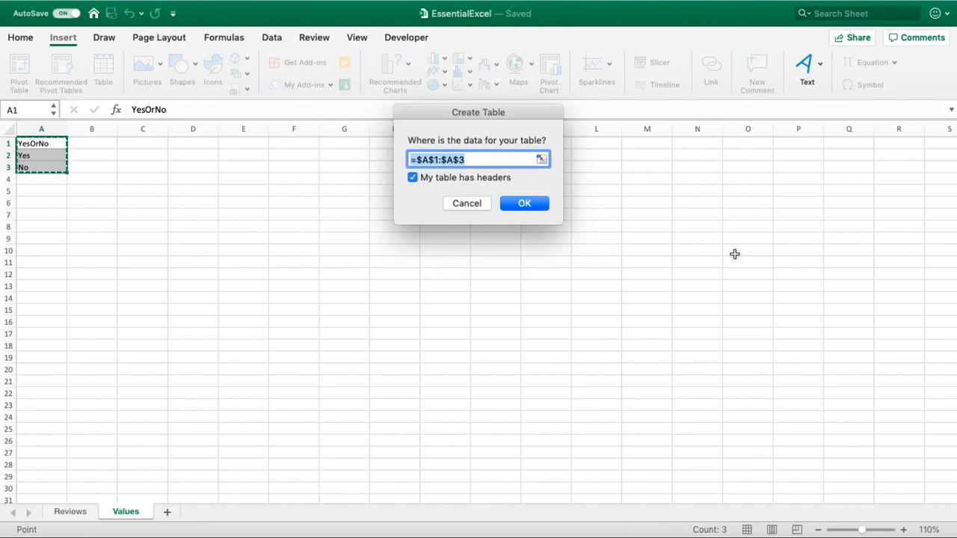
pyautogui.click(534, 208)
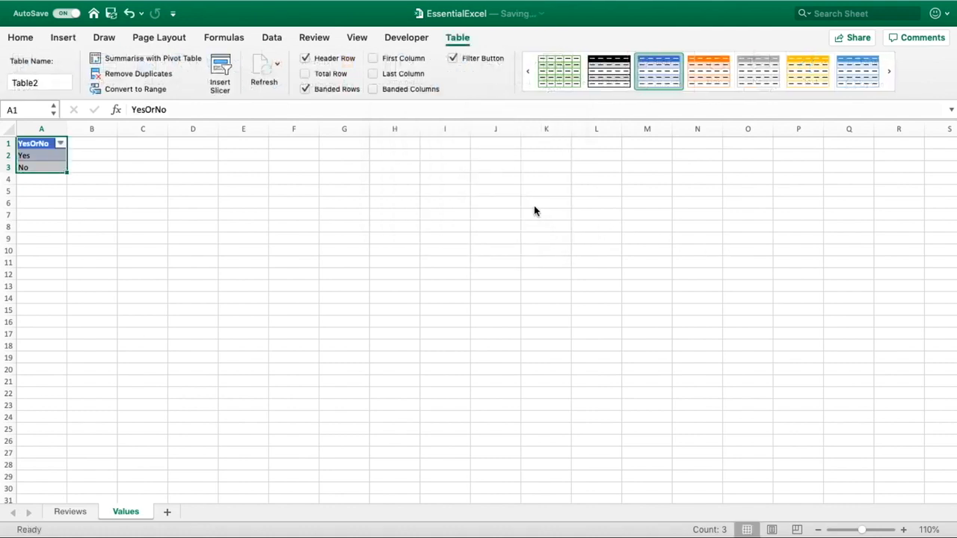
pyautogui.click(286, 199)
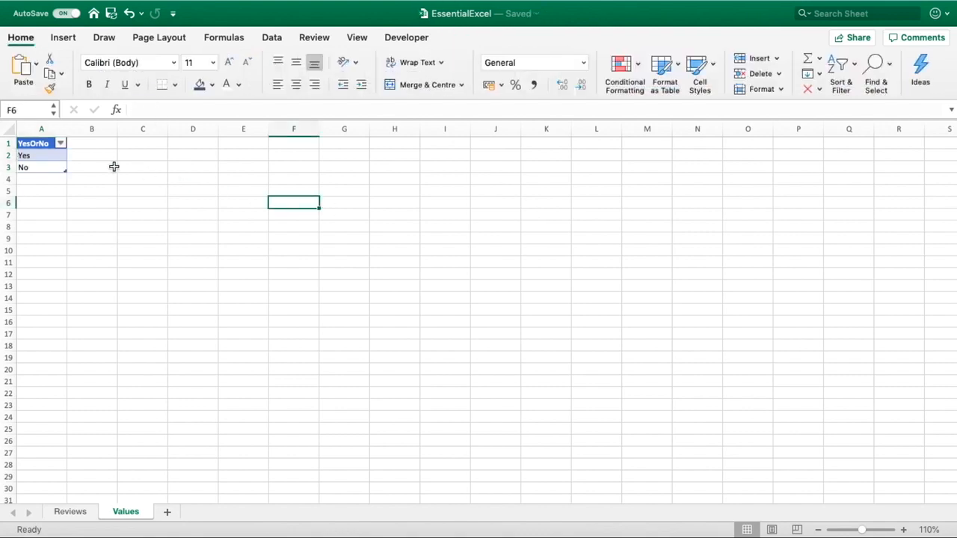
# Examine the YesOrNo table's header cell and its data cells A2:A3.
pyautogui.click(43, 143)
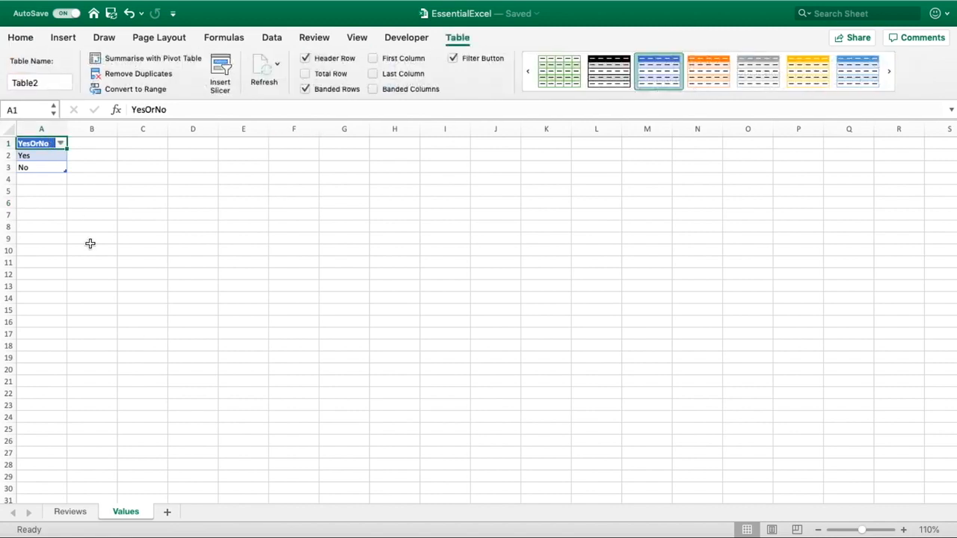
pyautogui.moveTo(62, 156); pyautogui.dragTo(61, 163)
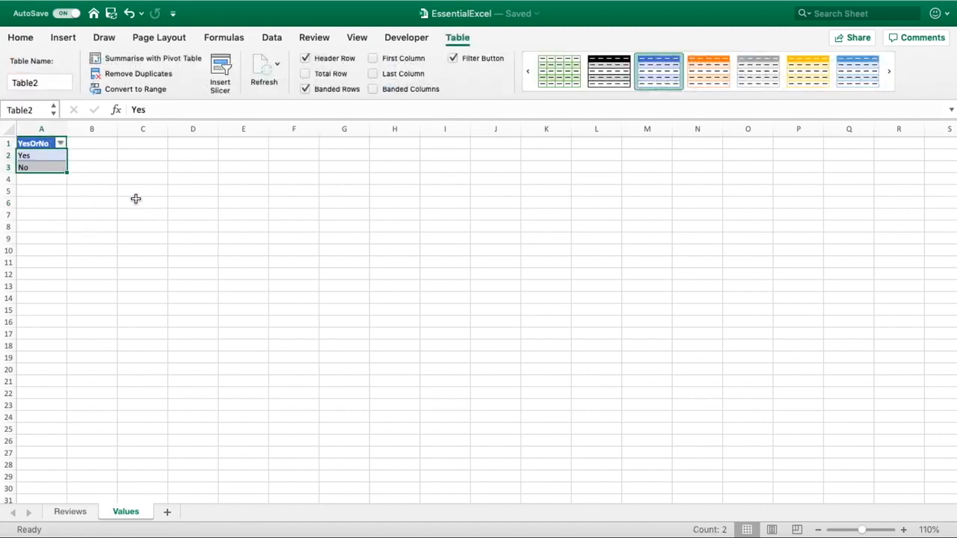
pyautogui.click(42, 151)
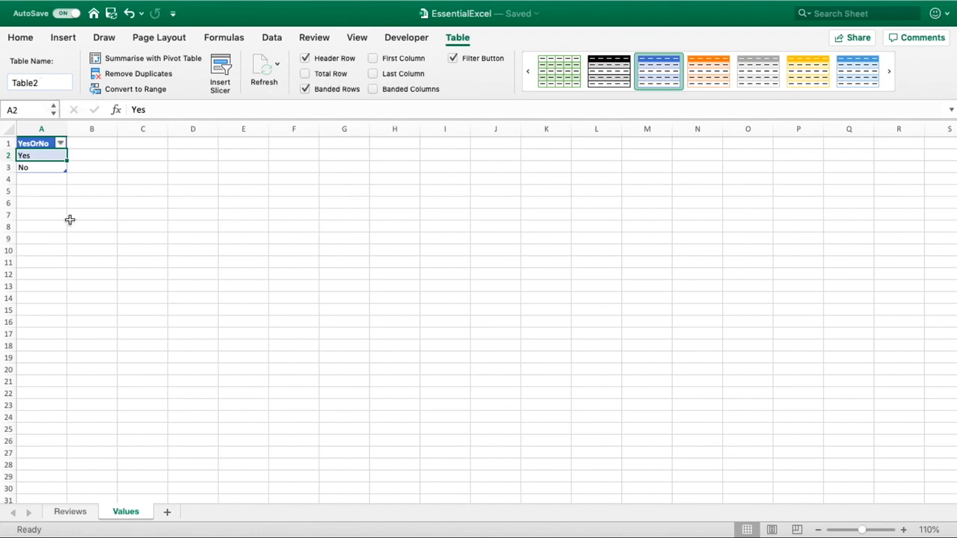
# Set the data validation of the Review cells D6:D10 on the Reviews sheet to allow a List.
pyautogui.click(71, 512)
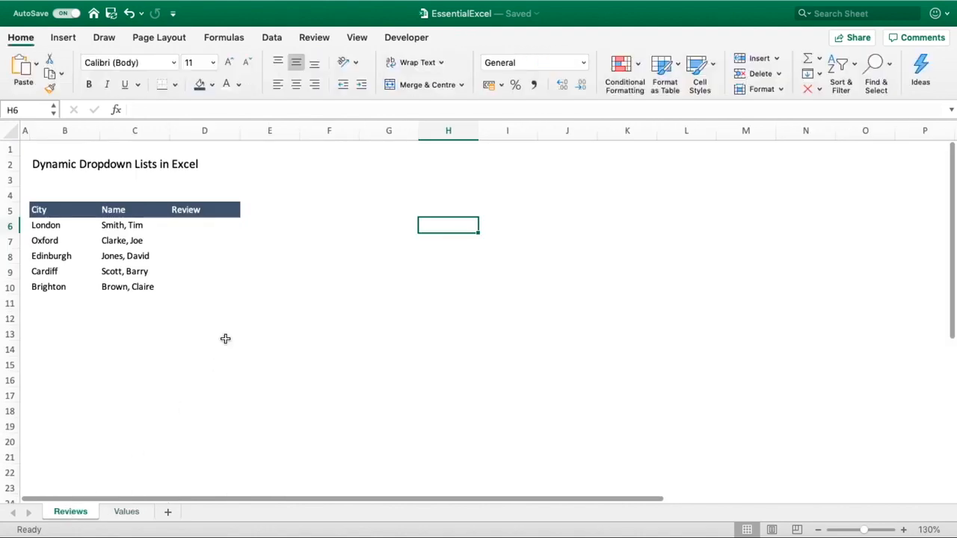
pyautogui.click(224, 228)
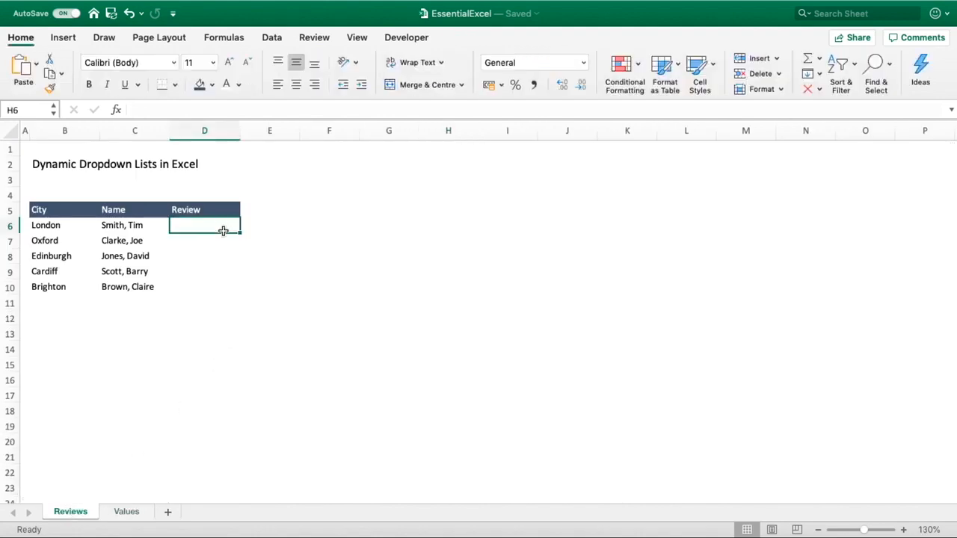
pyautogui.moveTo(223, 230); pyautogui.dragTo(213, 280)
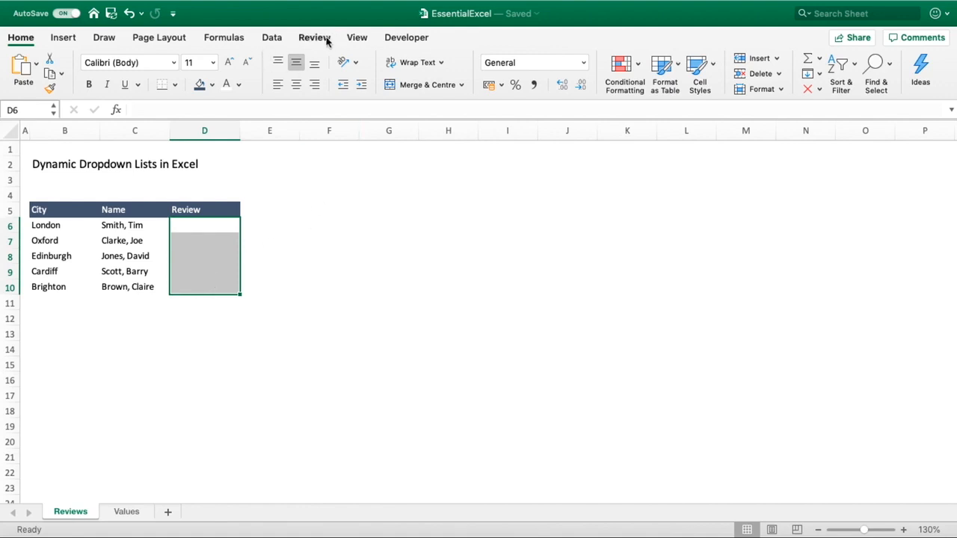
pyautogui.click(275, 38)
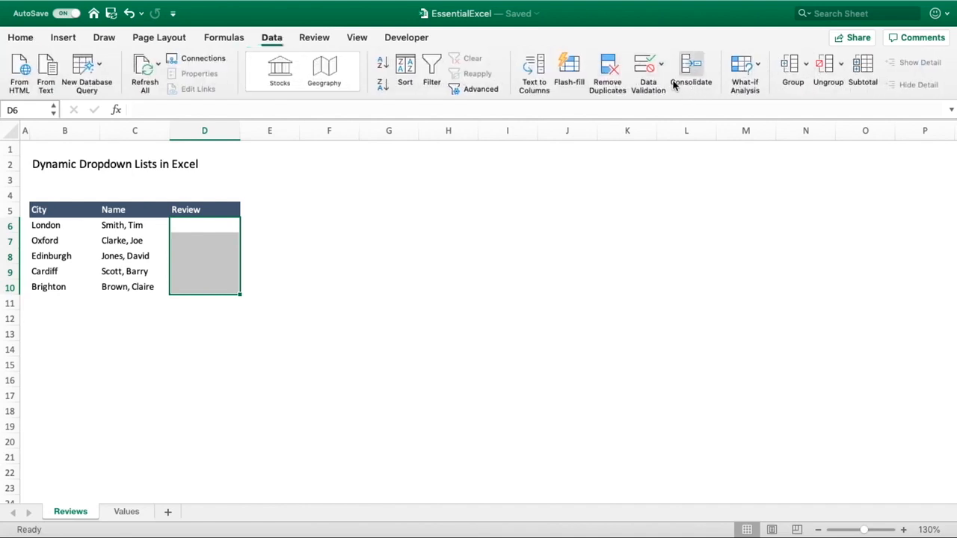
pyautogui.click(649, 82)
pyautogui.click(669, 86)
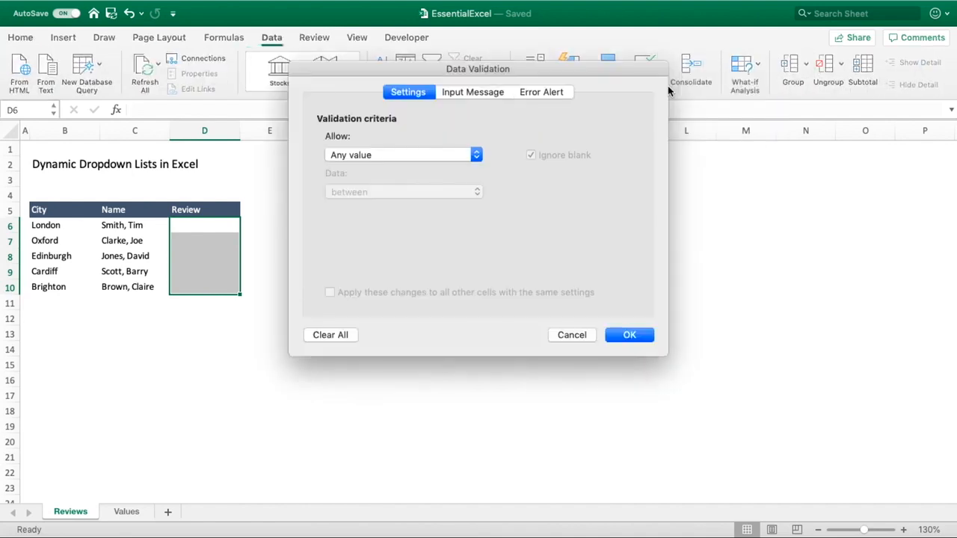
pyautogui.click(476, 155)
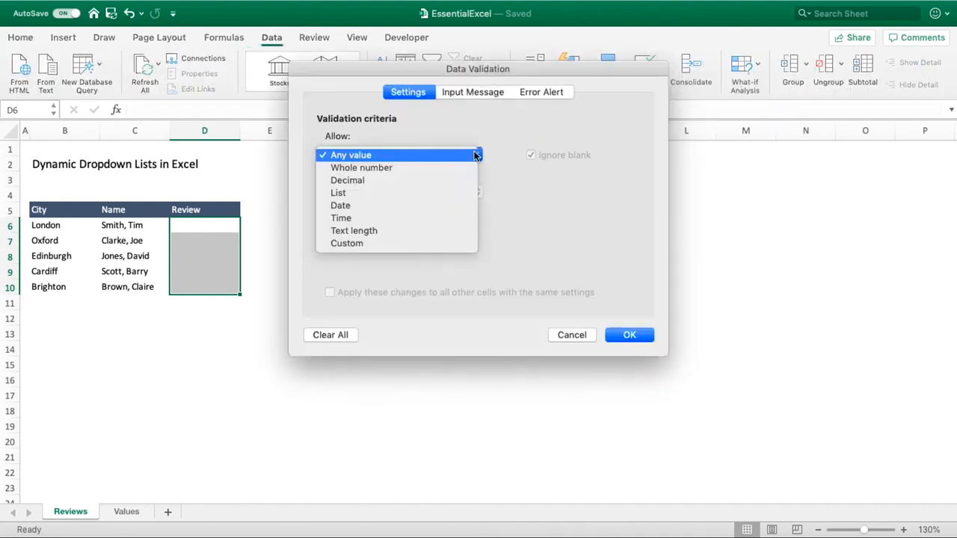
pyautogui.click(394, 192)
# Pick the range A1:A3 on the Values sheet as the source of the validation list.
pyautogui.click(624, 229)
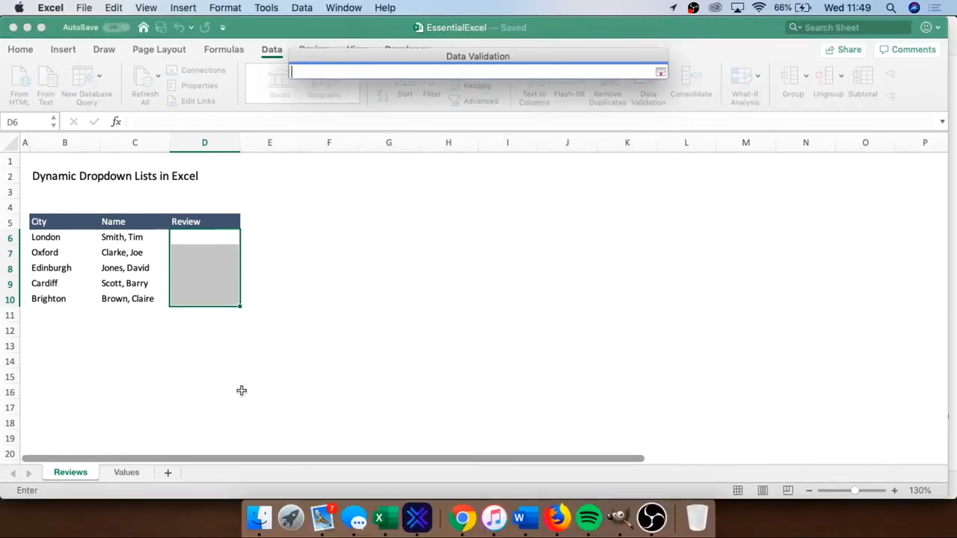
pyautogui.click(128, 471)
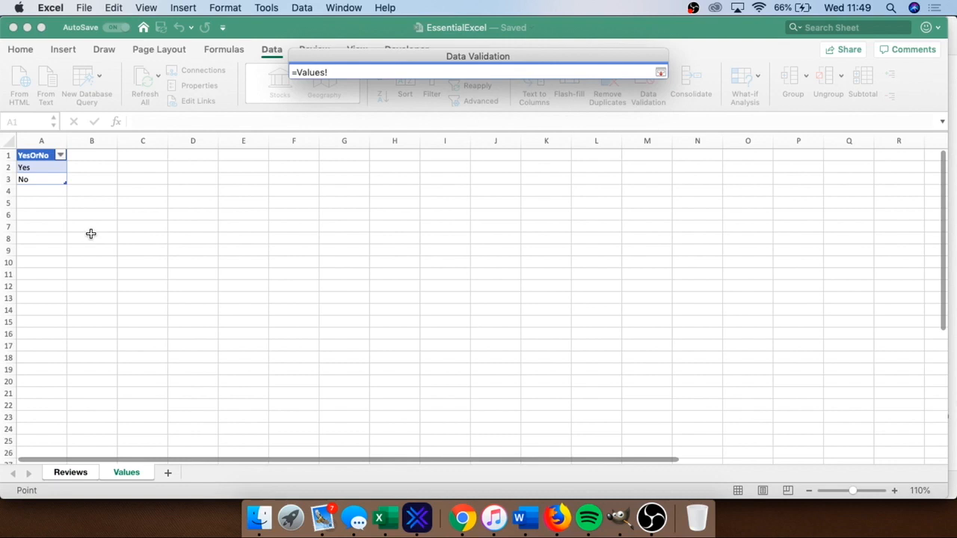
pyautogui.click(60, 156)
pyautogui.moveTo(38, 160); pyautogui.dragTo(43, 176)
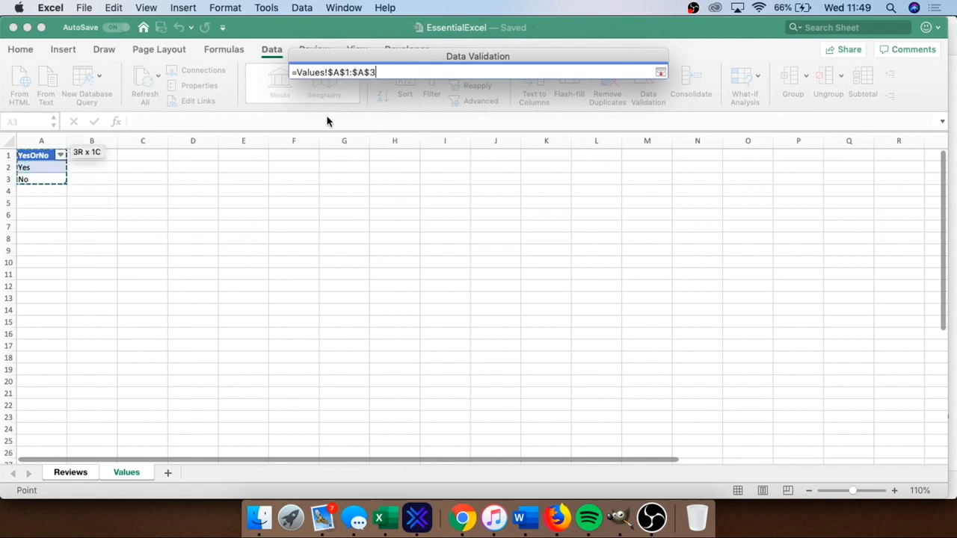
# Replace the list source with the formula =INDIRECT("Table2[YesOrNo]") and apply the validation.
pyautogui.moveTo(379, 72); pyautogui.dragTo(299, 77)
pyautogui.write('I')
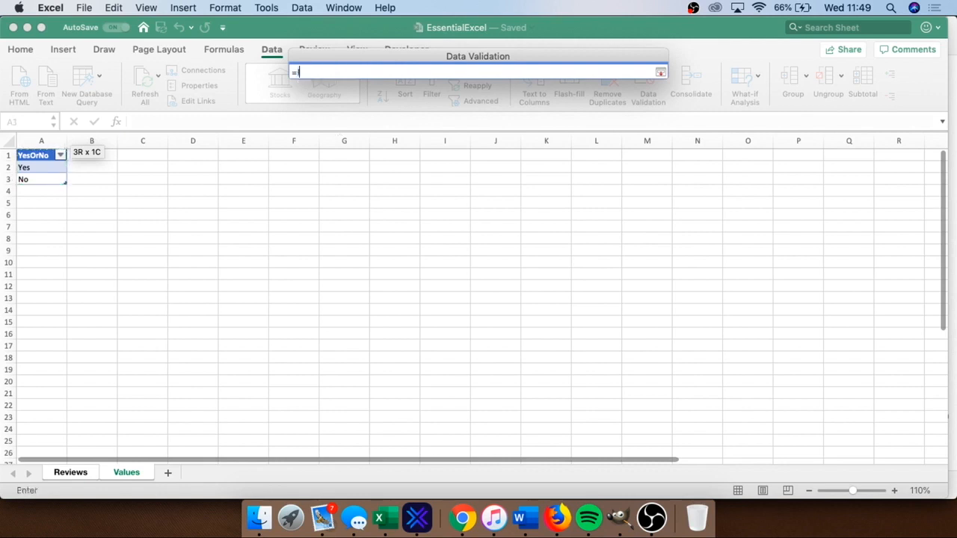
pyautogui.write('NDIRECT("')
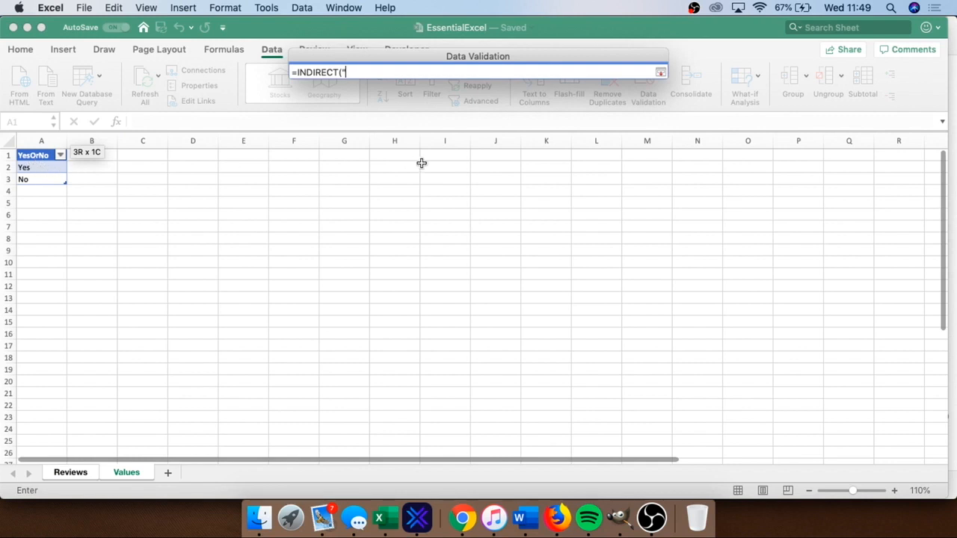
pyautogui.write('Table2[')
pyautogui.write('YesOrNo')
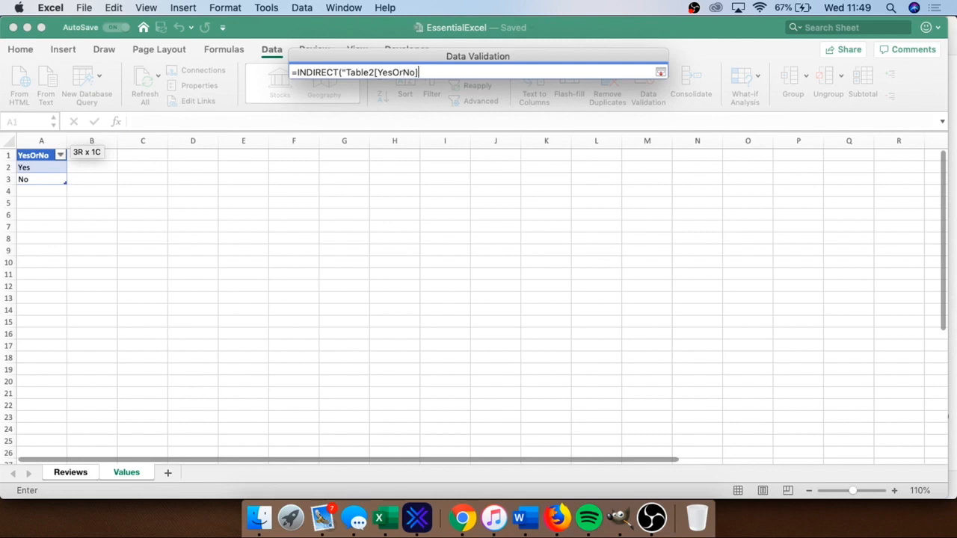
pyautogui.write(']")')
pyautogui.click(662, 71)
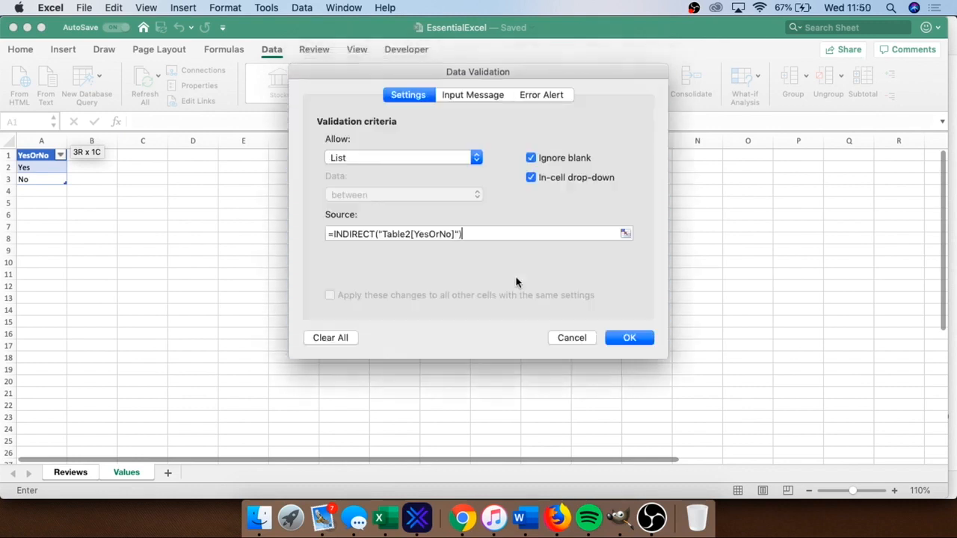
pyautogui.click(617, 338)
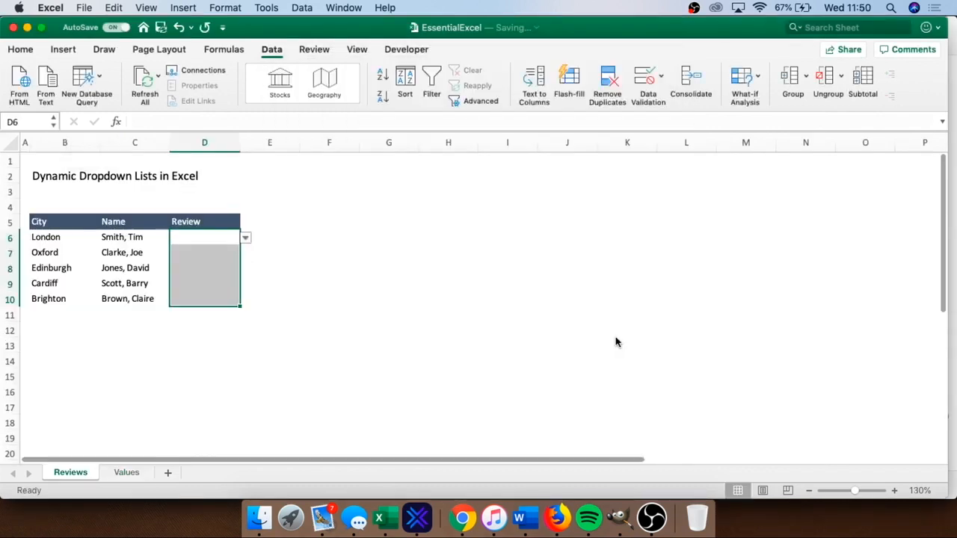
# Check the drop-down lists in Review cells D6 and D8, leaving both cells empty.
pyautogui.click(368, 310)
pyautogui.click(223, 238)
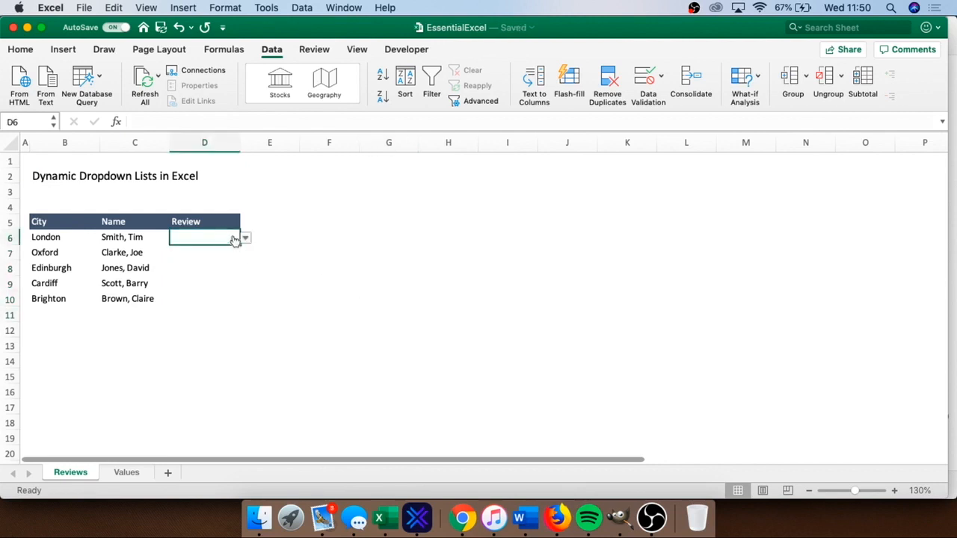
pyautogui.click(246, 238)
pyautogui.click(217, 267)
pyautogui.click(215, 264)
pyautogui.click(246, 269)
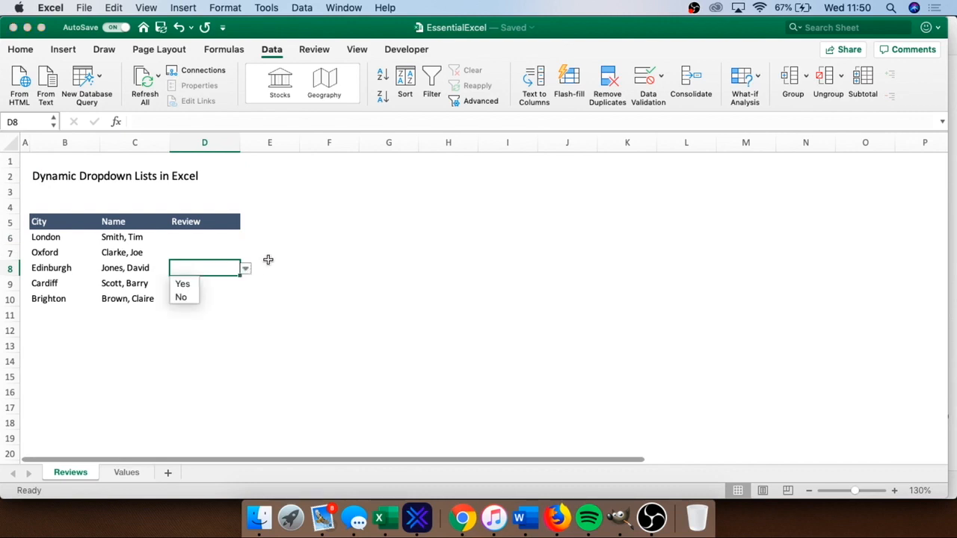
pyautogui.press('Escape')
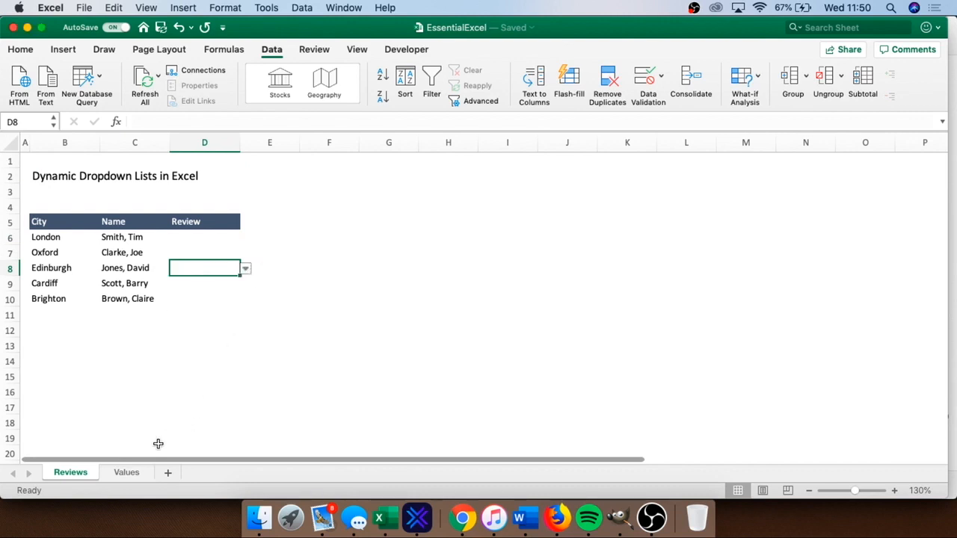
# Add "Maybe" in A4 below the YesOrNo table on the Values sheet and view the drop-down list in D8 on the Reviews sheet.
pyautogui.click(127, 474)
pyautogui.click(101, 288)
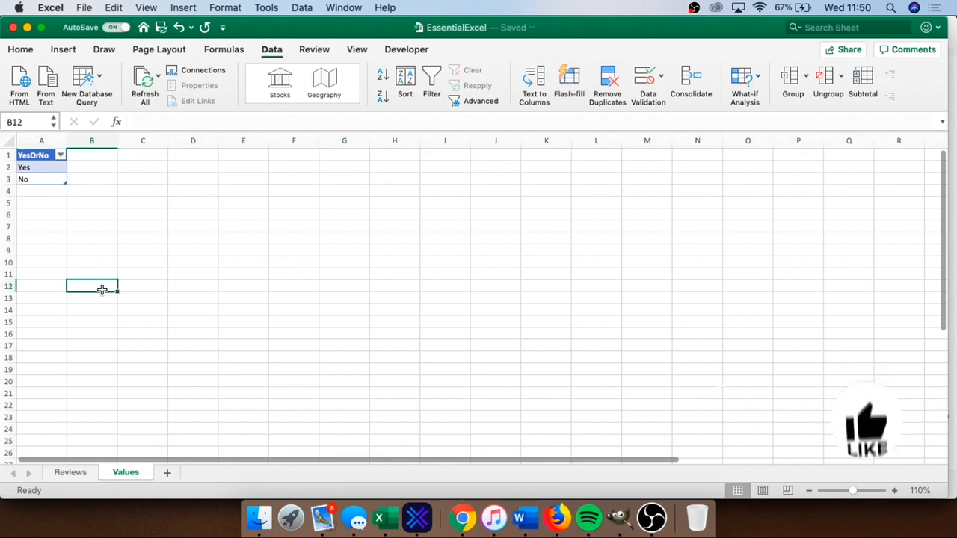
pyautogui.click(54, 191)
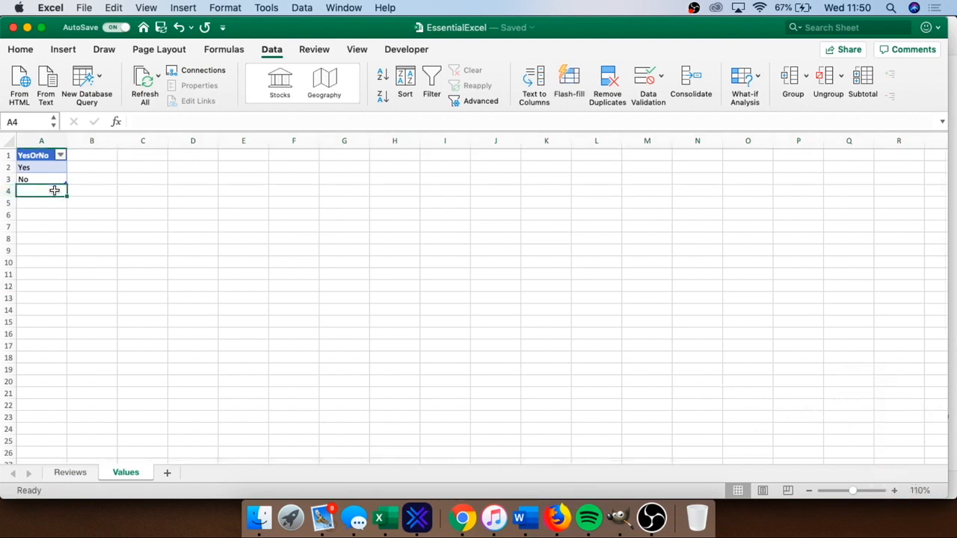
pyautogui.write('Maybe')
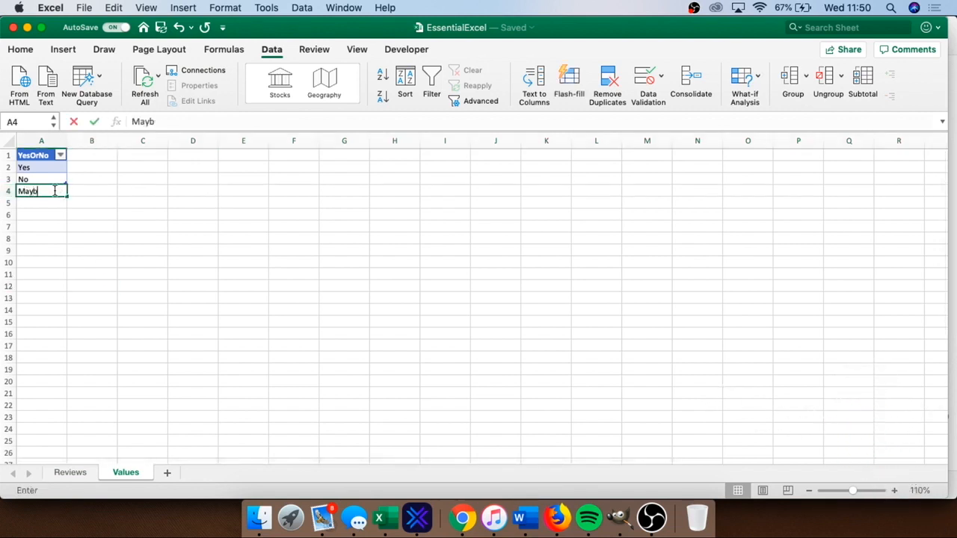
pyautogui.press('Return')
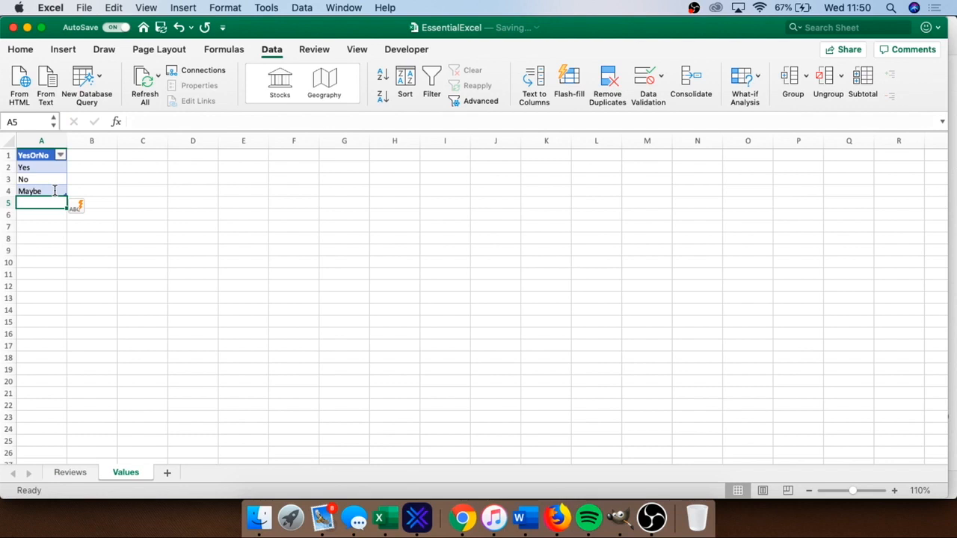
pyautogui.click(65, 474)
pyautogui.click(245, 270)
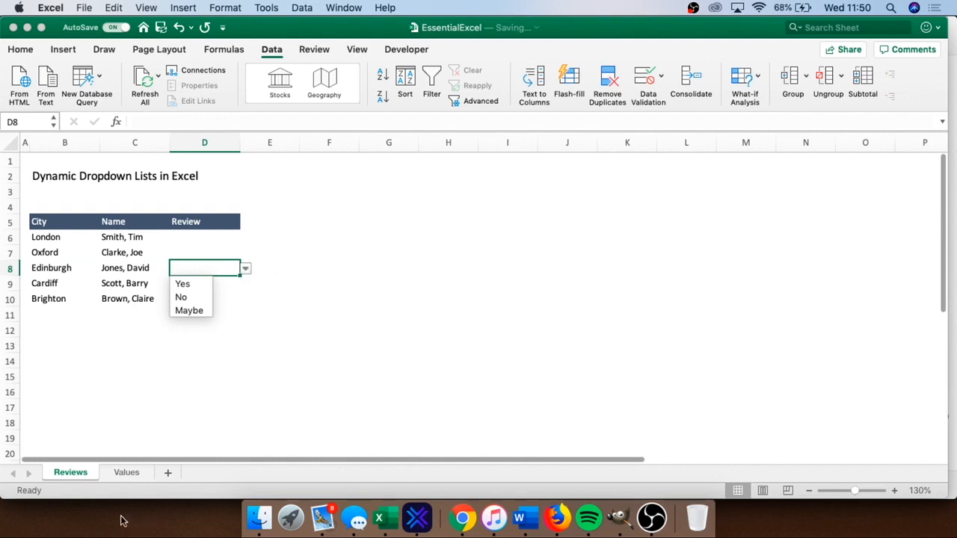
# Delete the "Maybe" row 4 from the Values sheet and view the drop-down list in D8 on the Reviews sheet again.
pyautogui.click(131, 477)
pyautogui.click(127, 473)
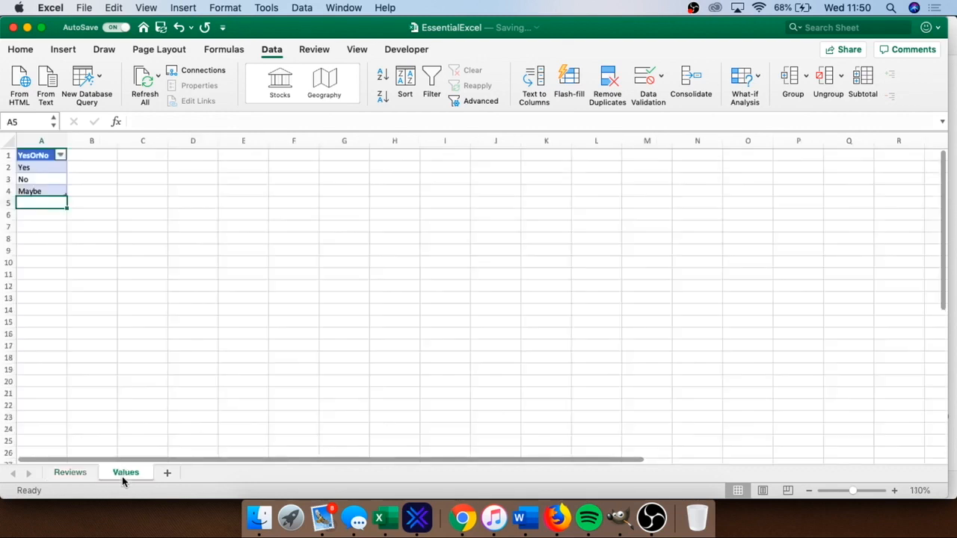
pyautogui.click(11, 191)
pyautogui.rightClick(13, 193)
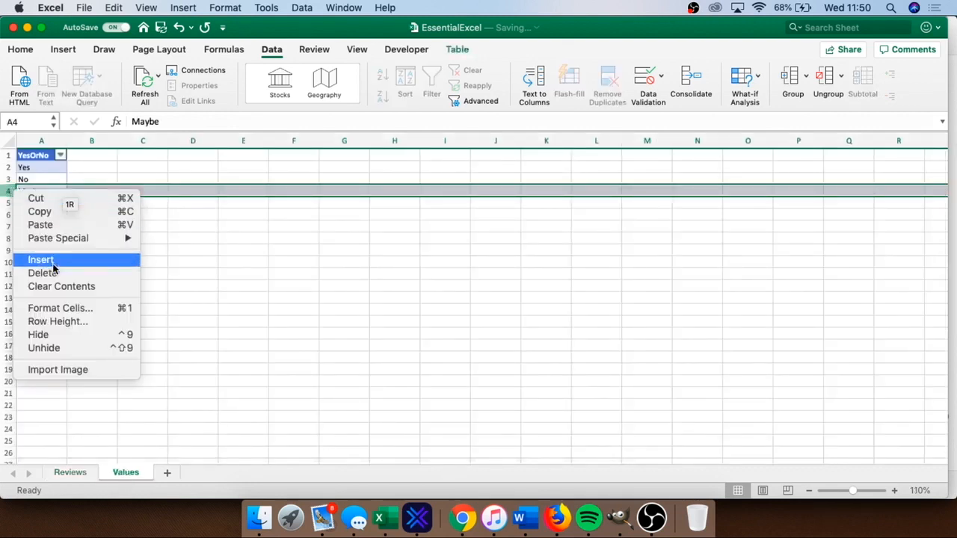
pyautogui.click(49, 271)
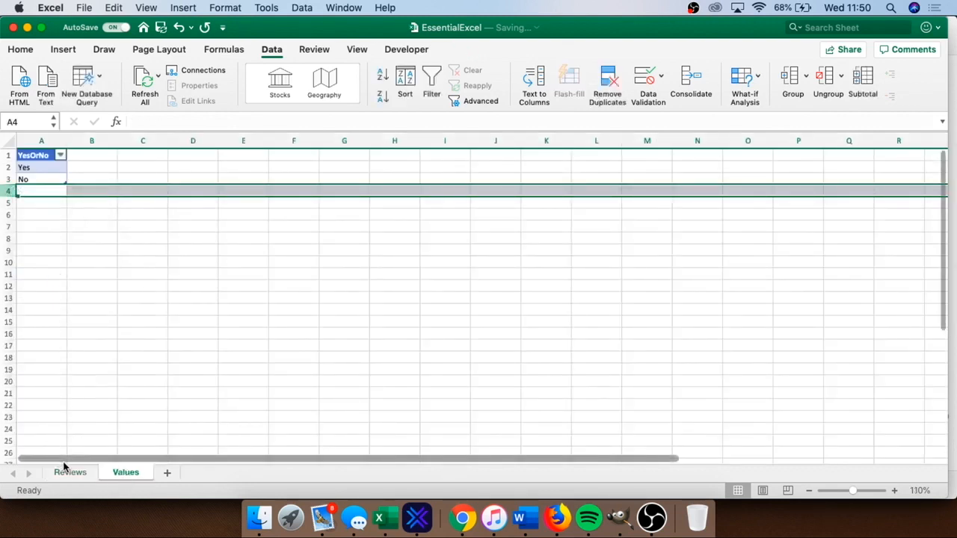
pyautogui.click(70, 473)
pyautogui.click(245, 270)
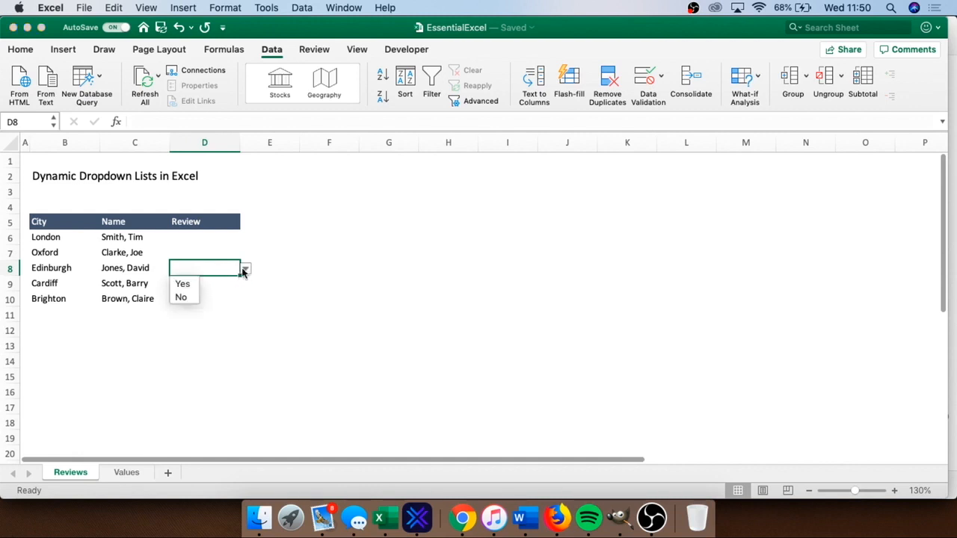
pyautogui.click(288, 301)
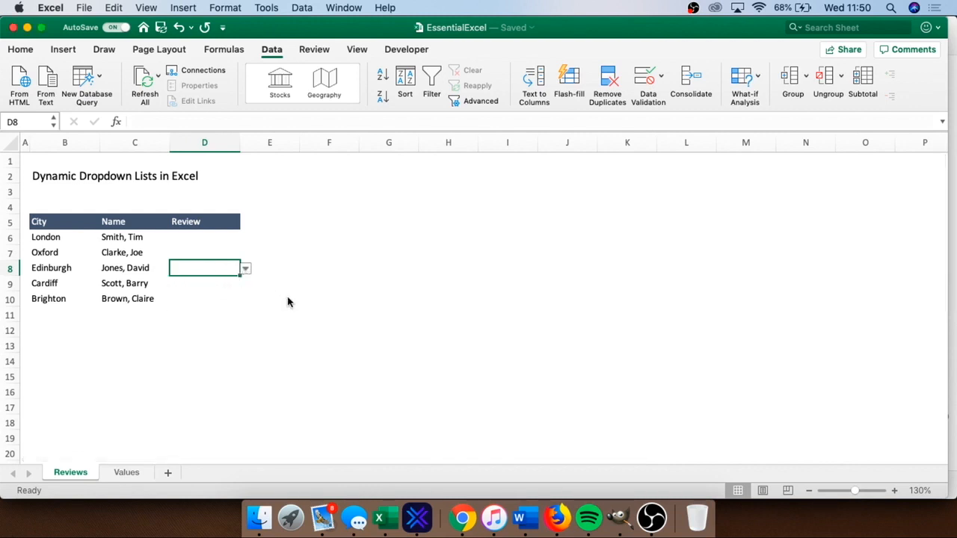
pyautogui.click(223, 237)
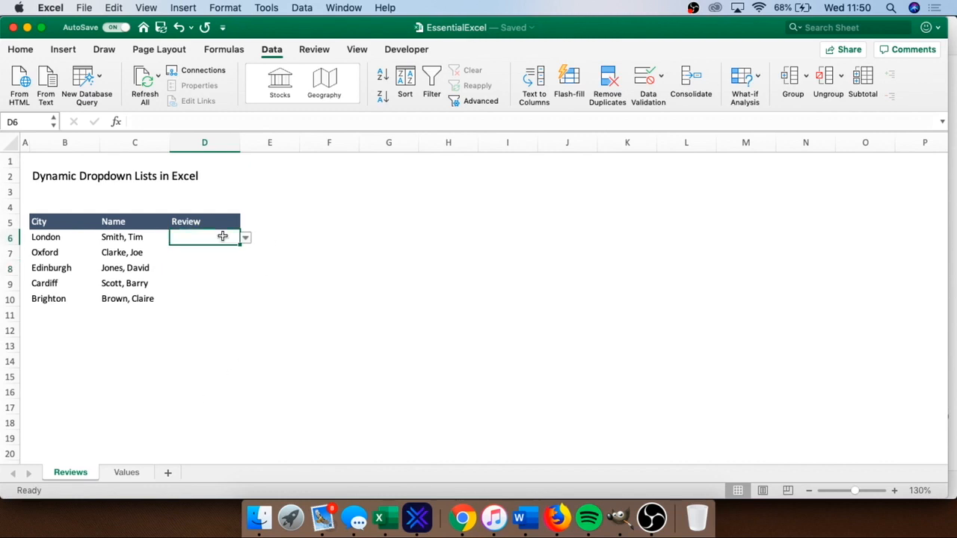
# Enter Low, Medium and High in A2:A4 of the Values sheet and view the drop-down list in D6 on the Reviews sheet.
pyautogui.click(120, 474)
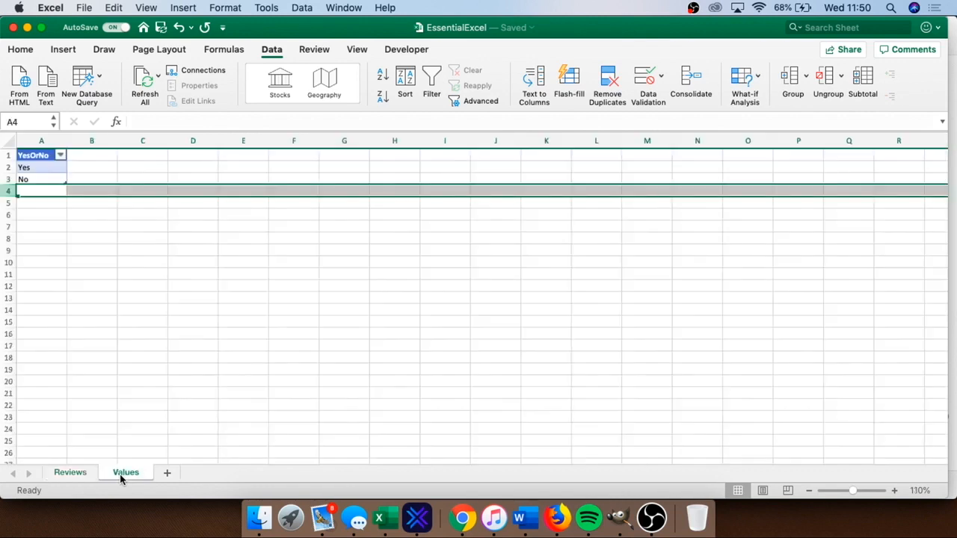
pyautogui.click(56, 169)
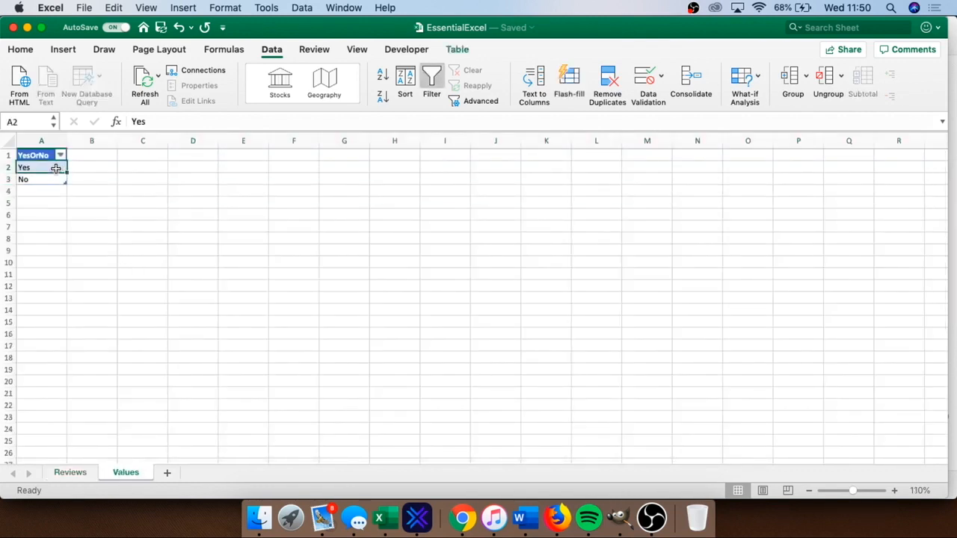
pyautogui.write('Low')
pyautogui.press('Return')
pyautogui.write('Me')
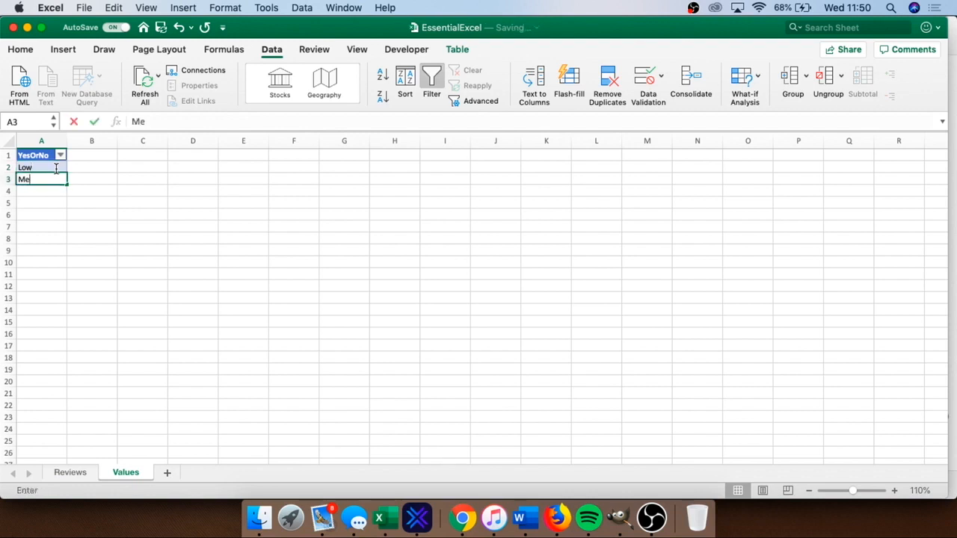
pyautogui.write('dium')
pyautogui.press('Return')
pyautogui.write('Hi')
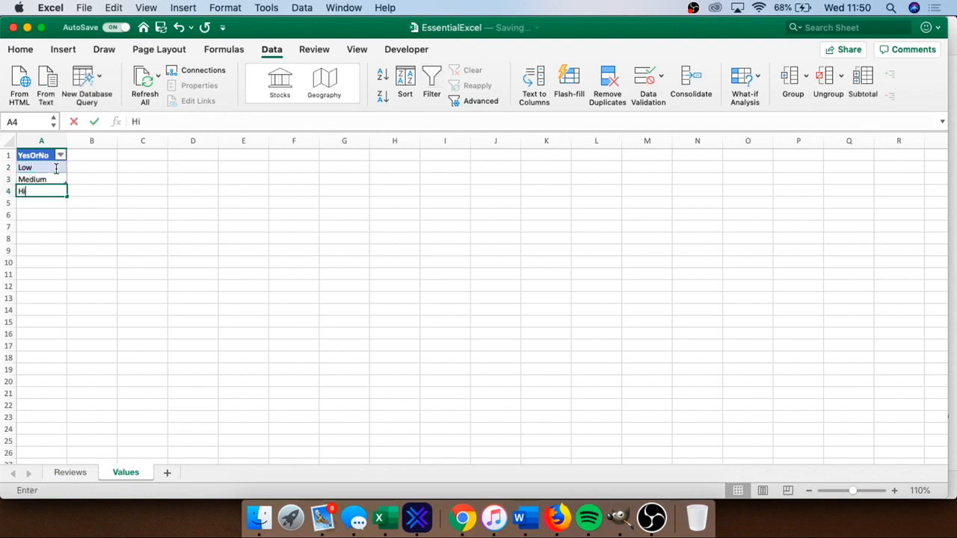
pyautogui.write('gh')
pyautogui.press('Return')
pyautogui.click(134, 248)
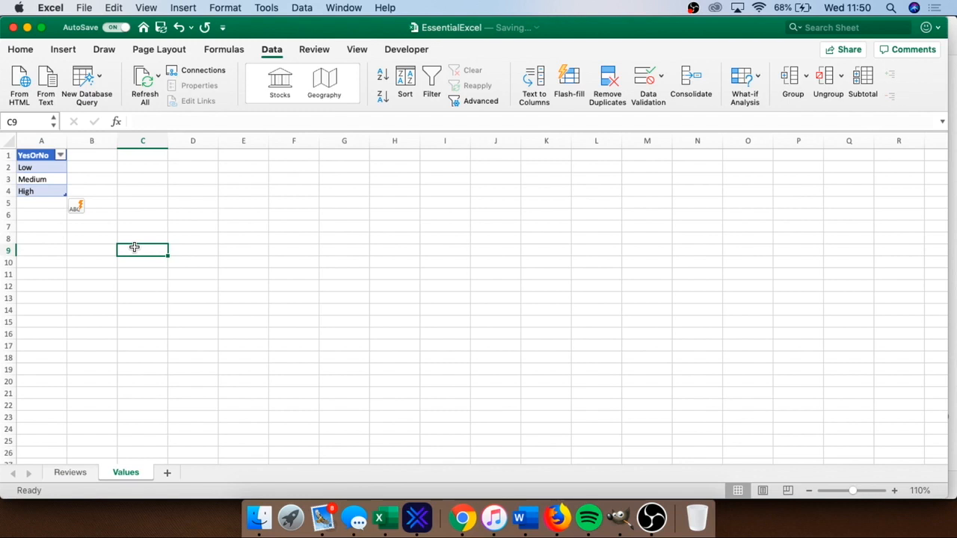
pyautogui.click(81, 471)
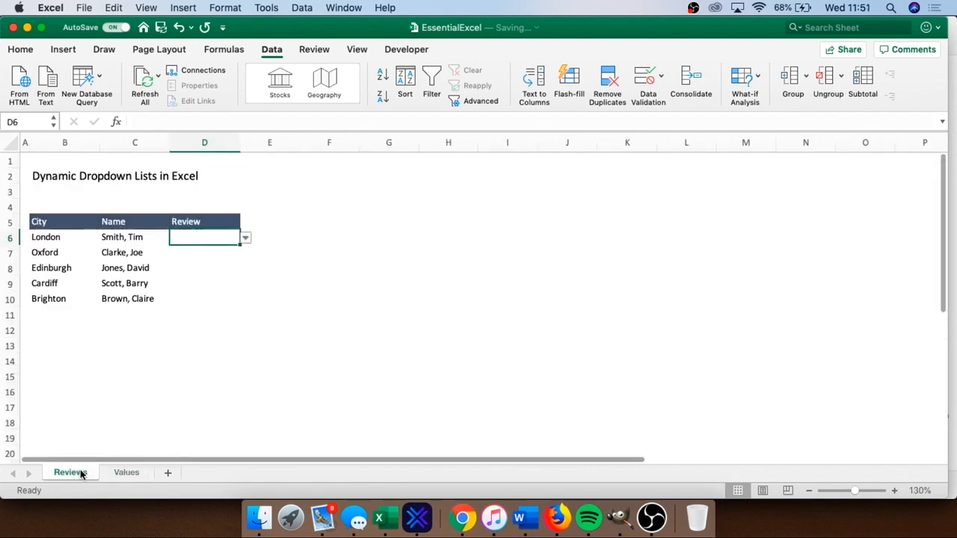
pyautogui.click(245, 239)
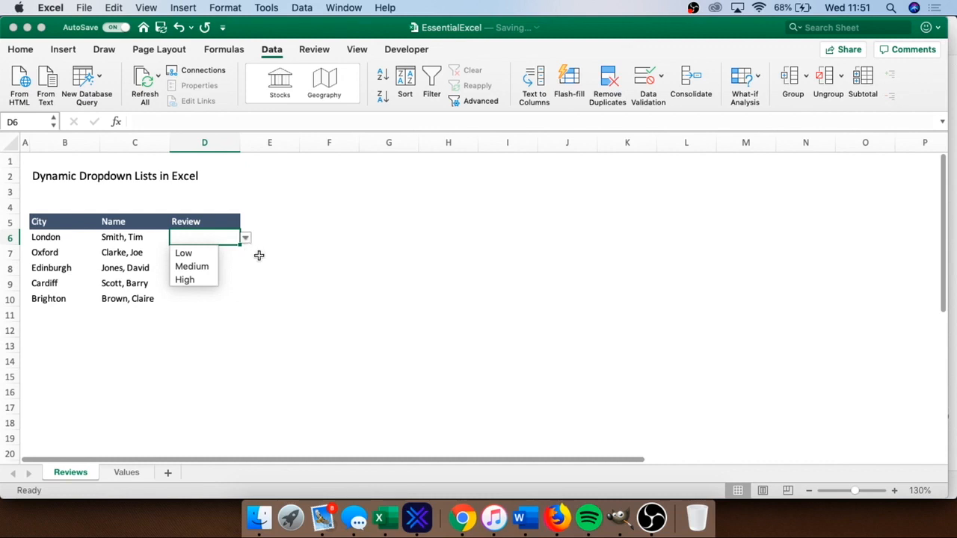
# Use the drop-down lists on the Reviews sheet to set D6 to Medium, D7 to Low and D8 to High.
pyautogui.press('Escape')
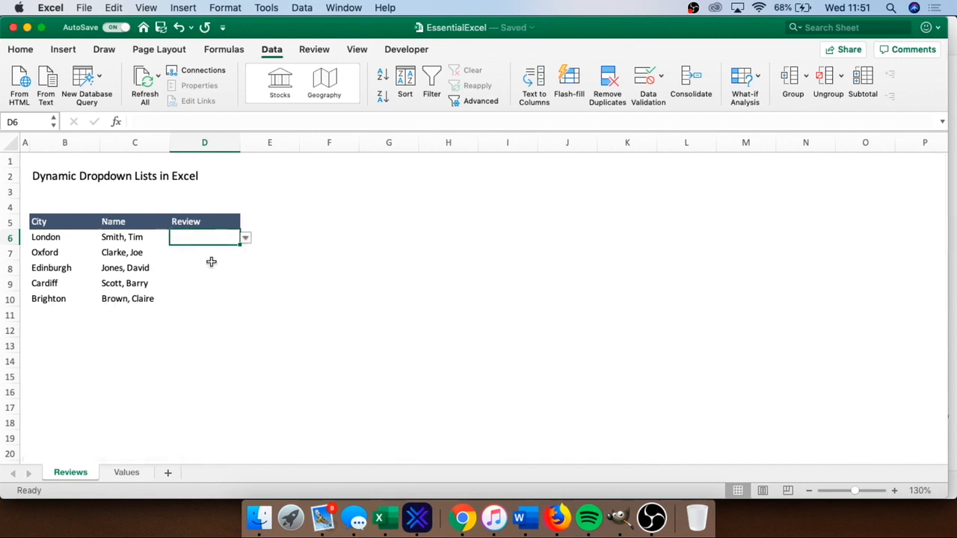
pyautogui.click(246, 239)
pyautogui.click(212, 266)
pyautogui.click(199, 255)
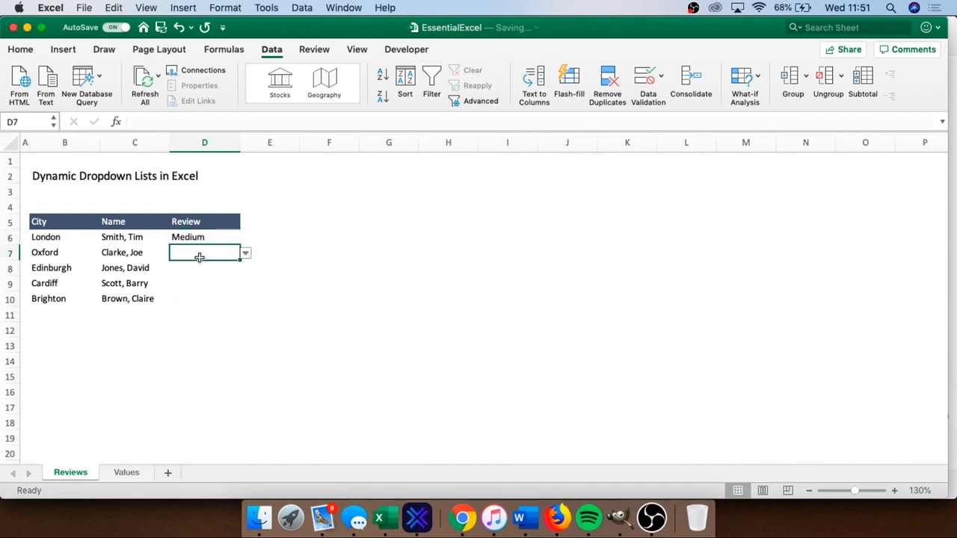
pyautogui.click(247, 255)
pyautogui.click(215, 269)
pyautogui.click(201, 268)
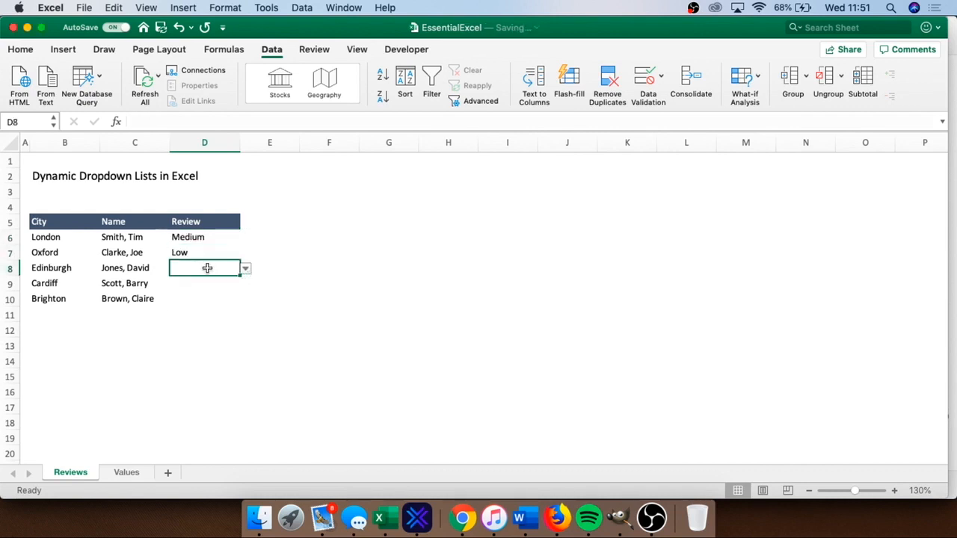
pyautogui.click(246, 269)
pyautogui.click(199, 311)
# Choose Medium in D9 and Low in D10 from their drop-down lists.
pyautogui.click(206, 284)
pyautogui.click(246, 284)
pyautogui.click(211, 312)
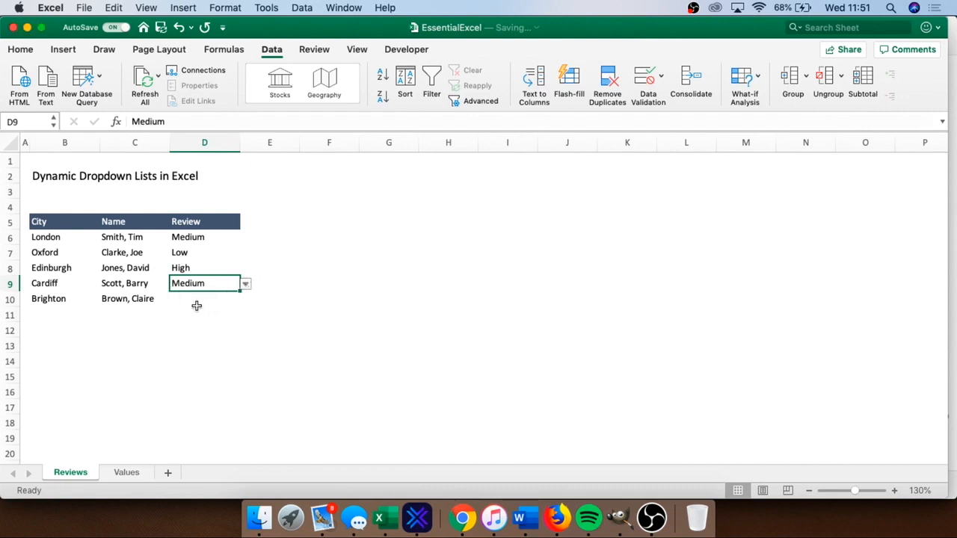
pyautogui.click(199, 300)
pyautogui.click(246, 299)
pyautogui.click(205, 314)
pyautogui.click(241, 333)
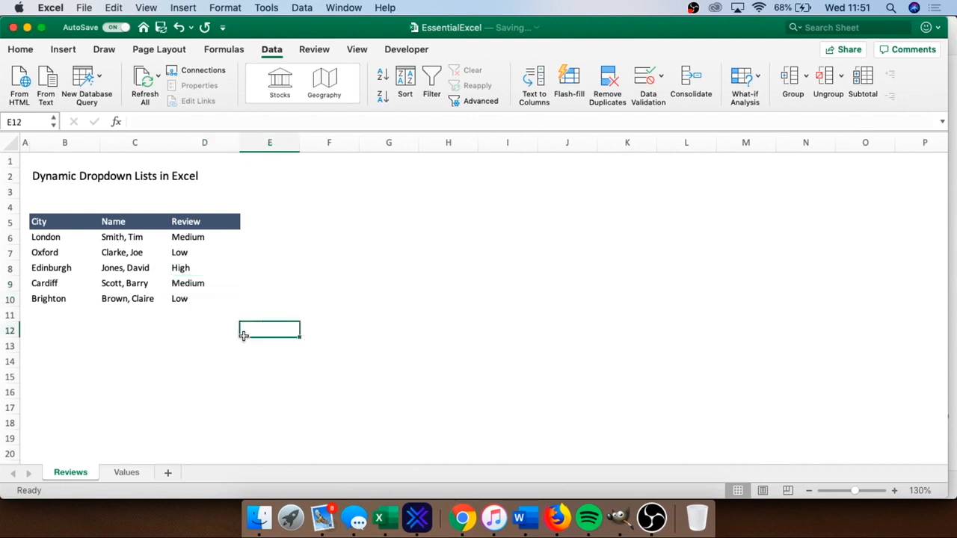
# Overwrite A2:A4 of the YesOrNo table on the Values sheet with Very Low, Low and Medium.
pyautogui.click(126, 475)
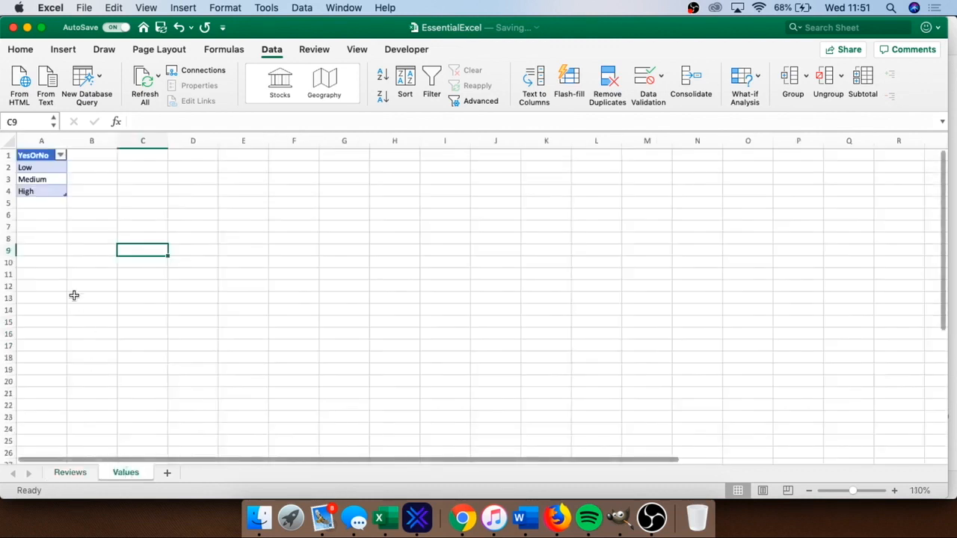
pyautogui.click(47, 202)
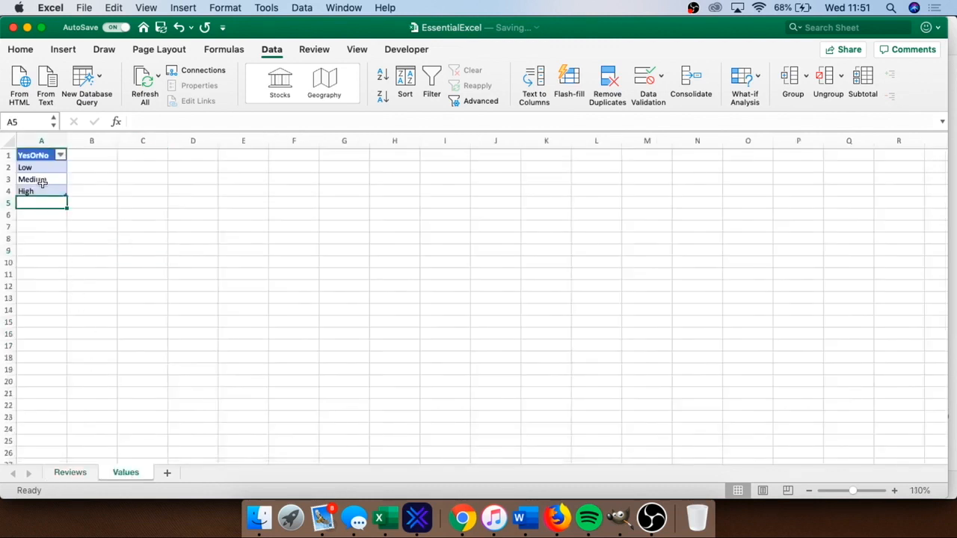
pyautogui.click(42, 180)
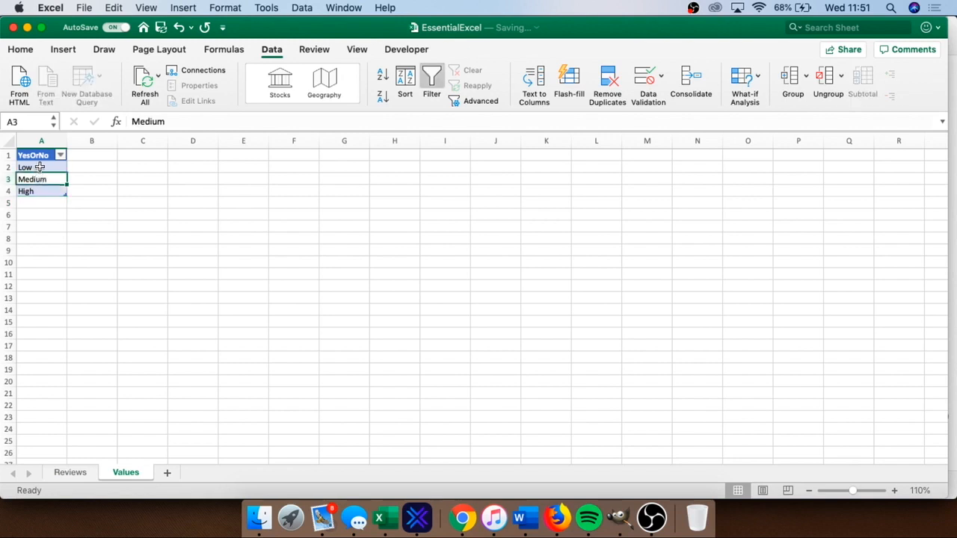
pyautogui.click(39, 167)
pyautogui.write('Very Low')
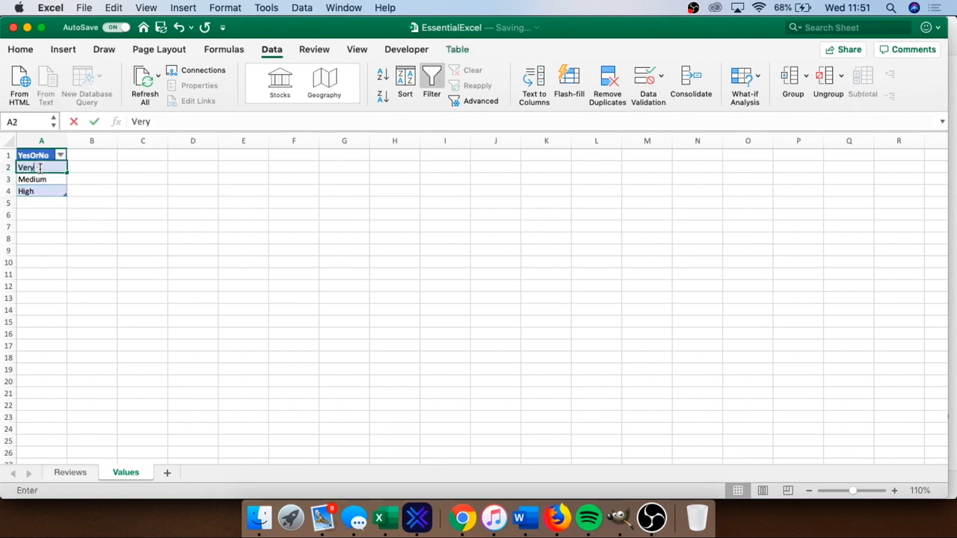
pyautogui.press('Return')
pyautogui.write('Low')
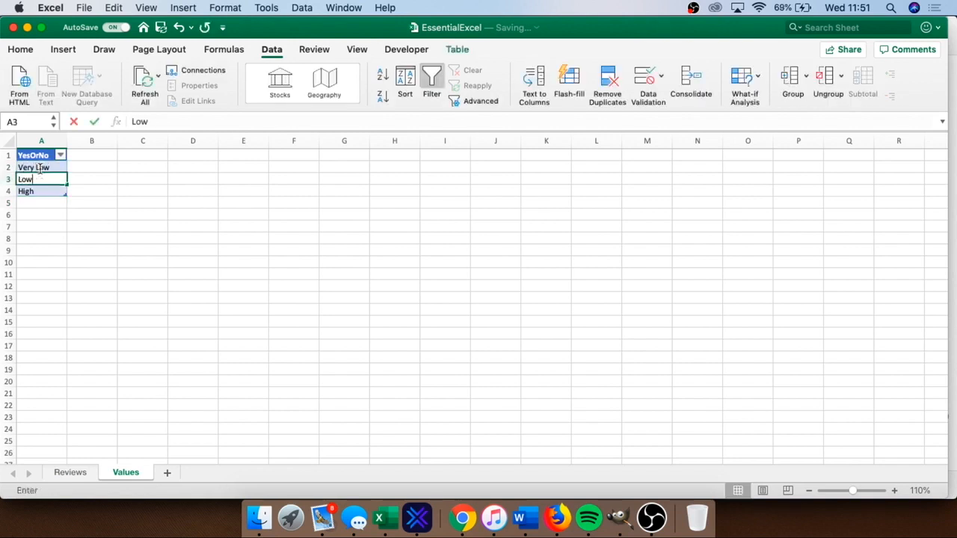
pyautogui.press('Return')
pyautogui.write('Medium')
pyautogui.press('Return')
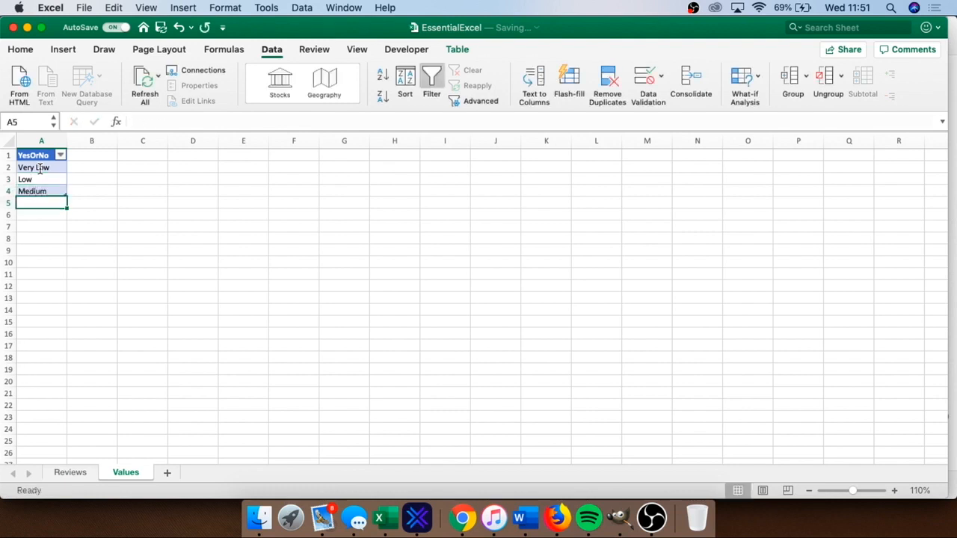
# Extend the YesOrNo table with High in A5 and Very High in A6.
pyautogui.write('High')
pyautogui.press('Return')
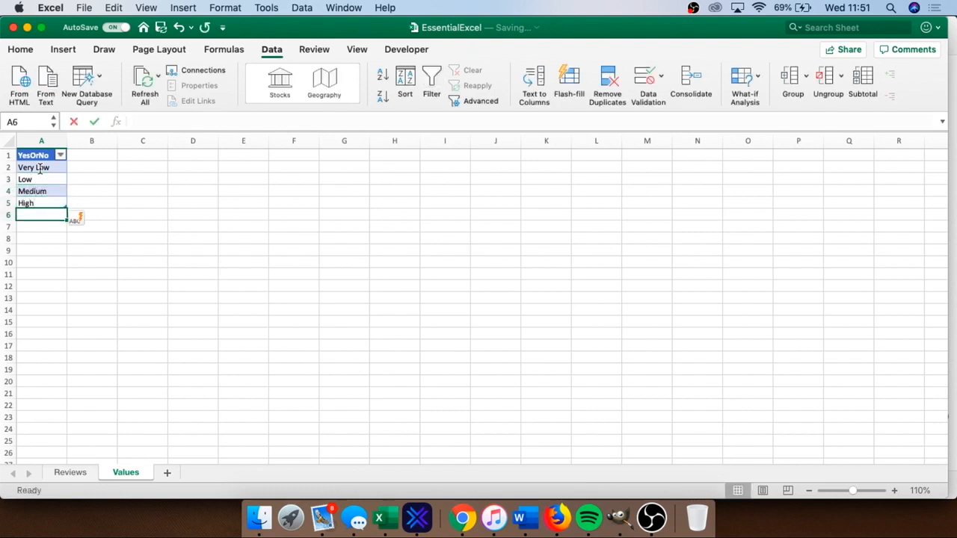
pyautogui.write('Very High')
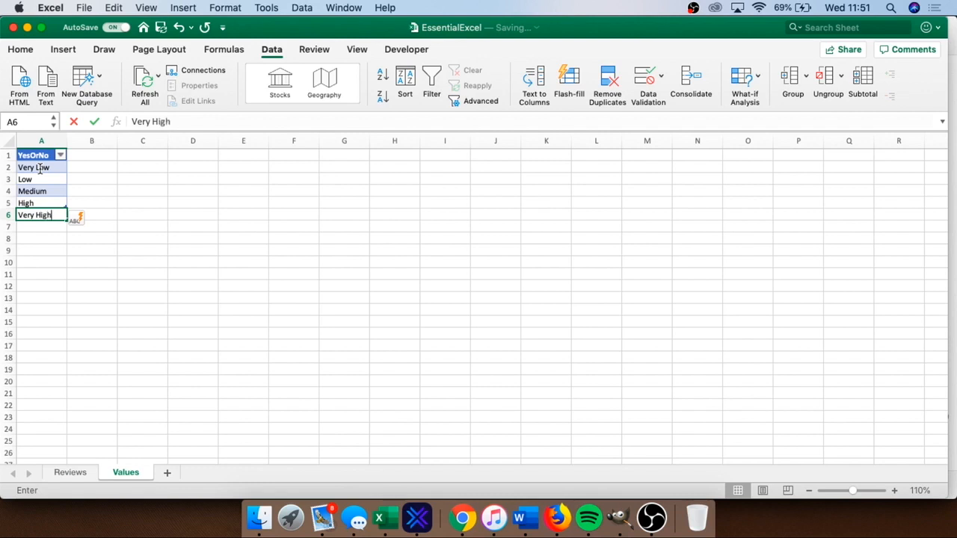
pyautogui.press('Return')
# View the options in the drop-down list of D9 on the Reviews sheet, leaving the cell's entry as it is.
pyautogui.click(70, 474)
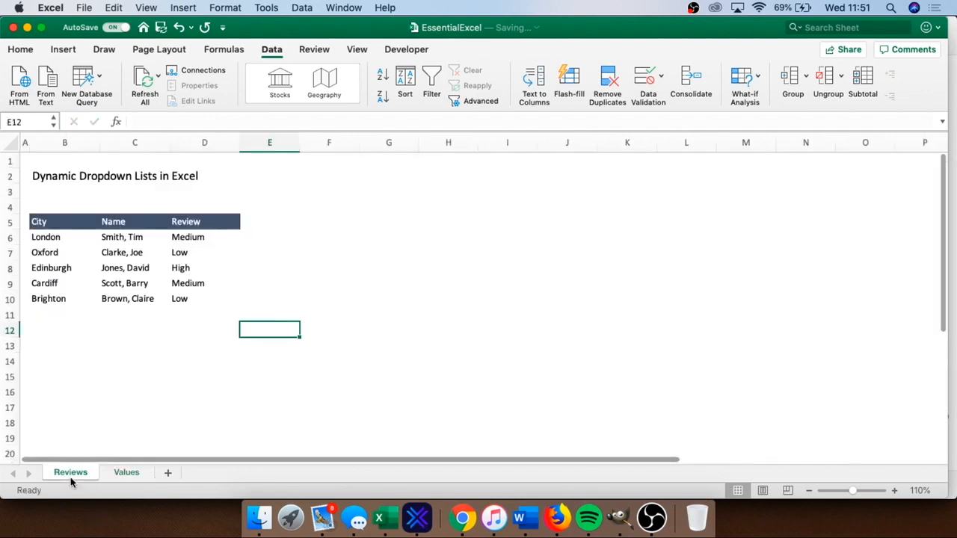
pyautogui.click(220, 279)
pyautogui.click(245, 284)
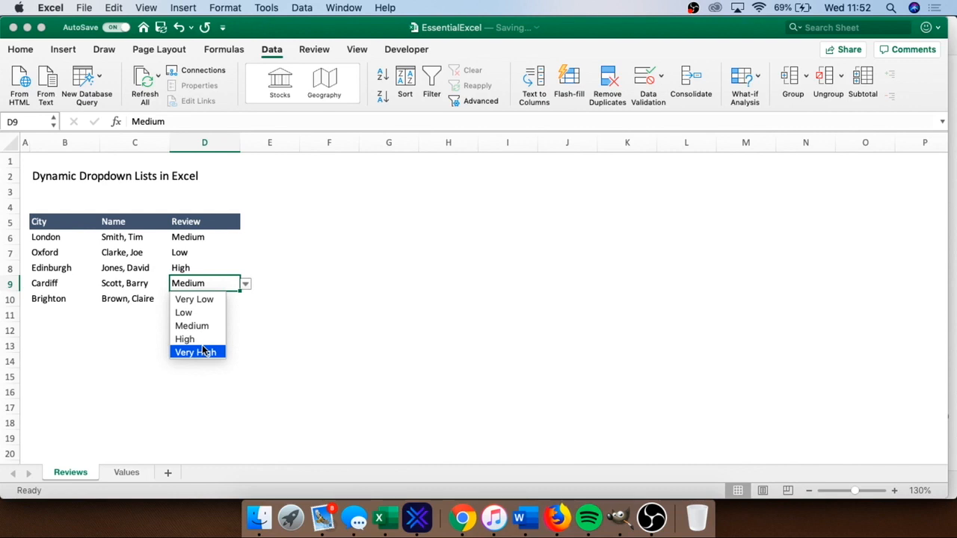
pyautogui.click(118, 476)
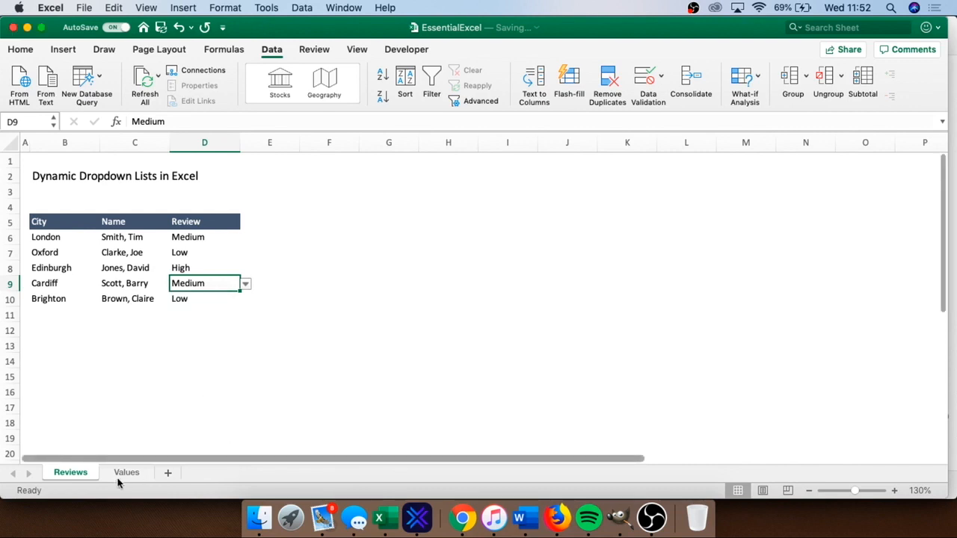
# Enter the heading TableNew in C1 of the Values sheet, with Yes in C2 and No in C3.
pyautogui.click(127, 471)
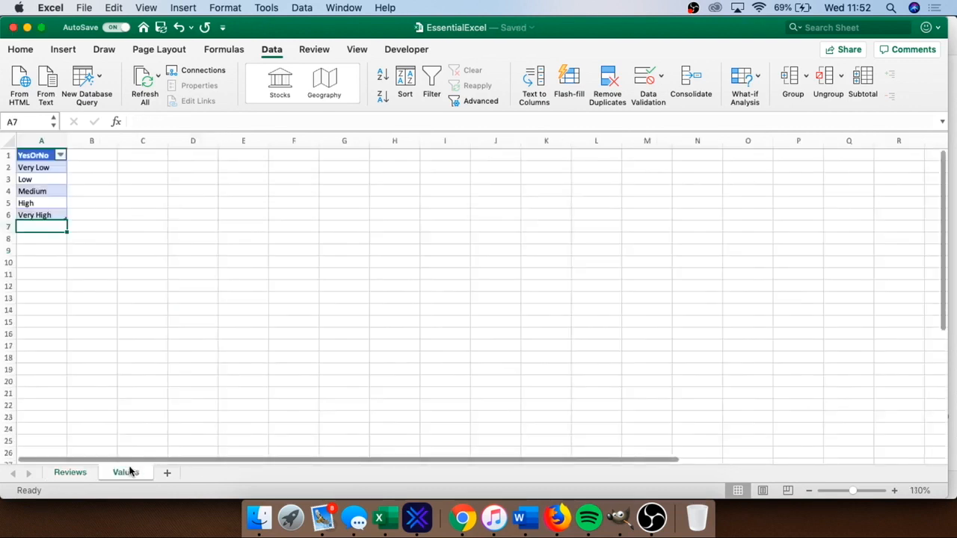
pyautogui.click(120, 236)
pyautogui.click(127, 164)
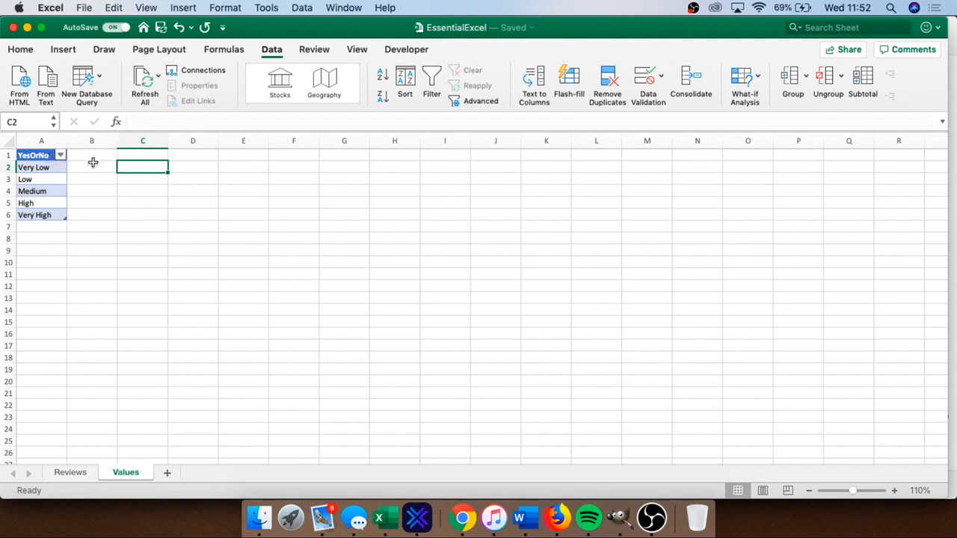
pyautogui.click(143, 155)
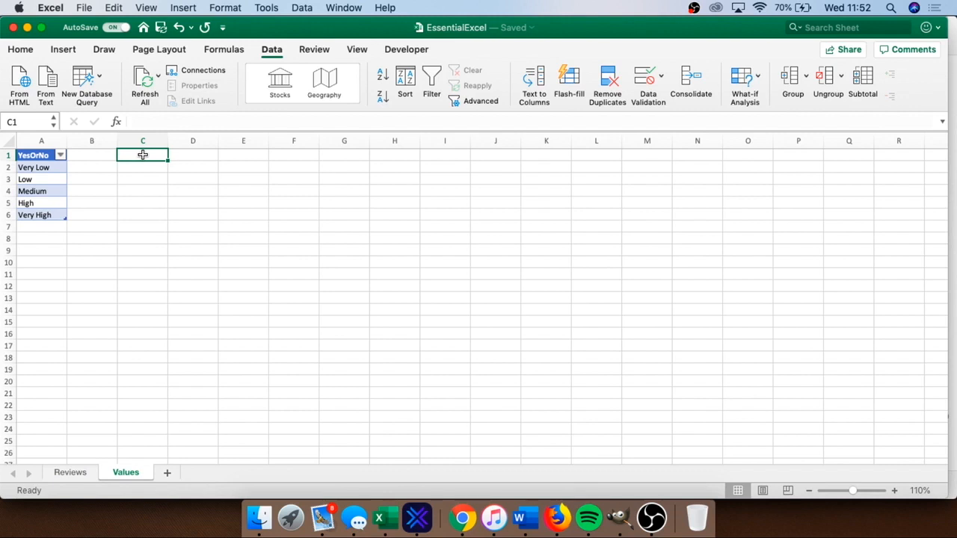
pyautogui.write('Table')
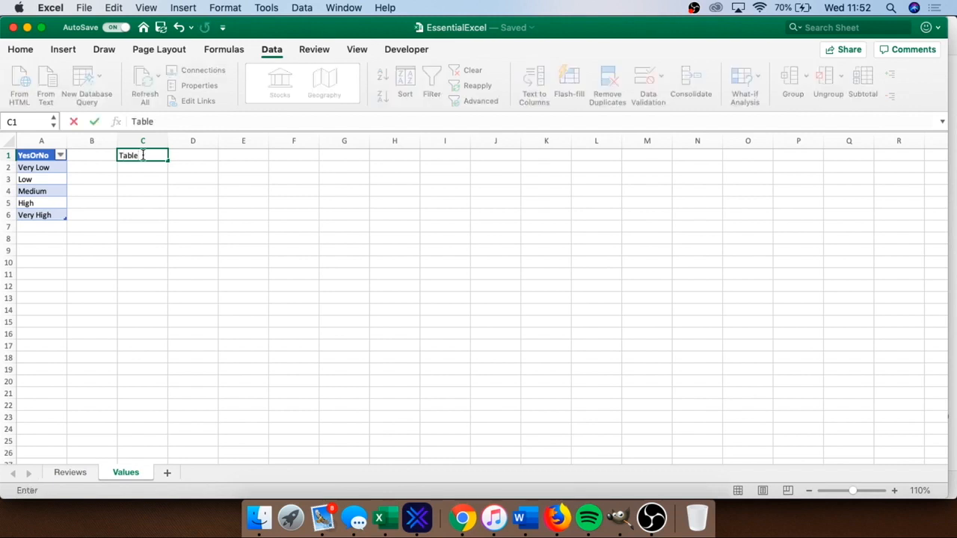
pyautogui.write('New')
pyautogui.press('Return')
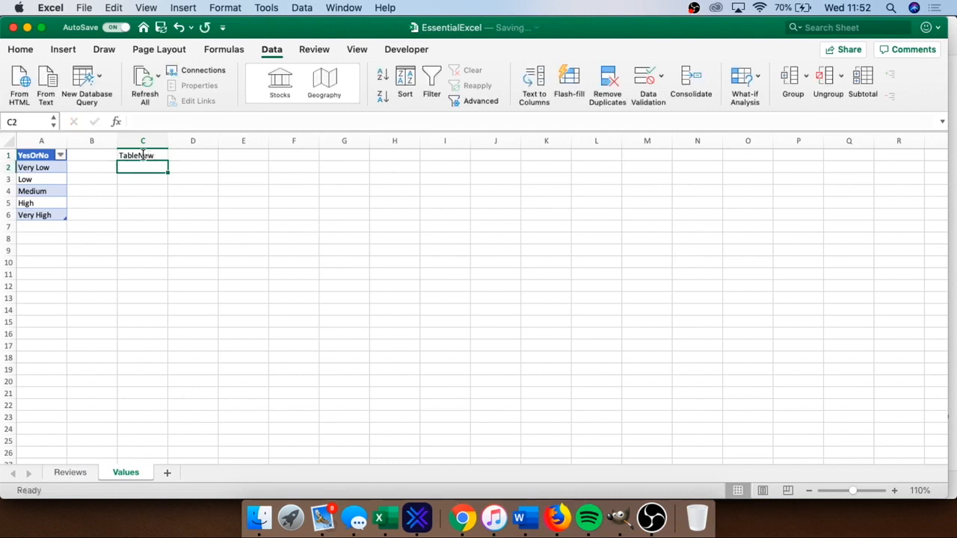
pyautogui.write('Yes')
pyautogui.press('Return')
pyautogui.write('No')
pyautogui.press('Return')
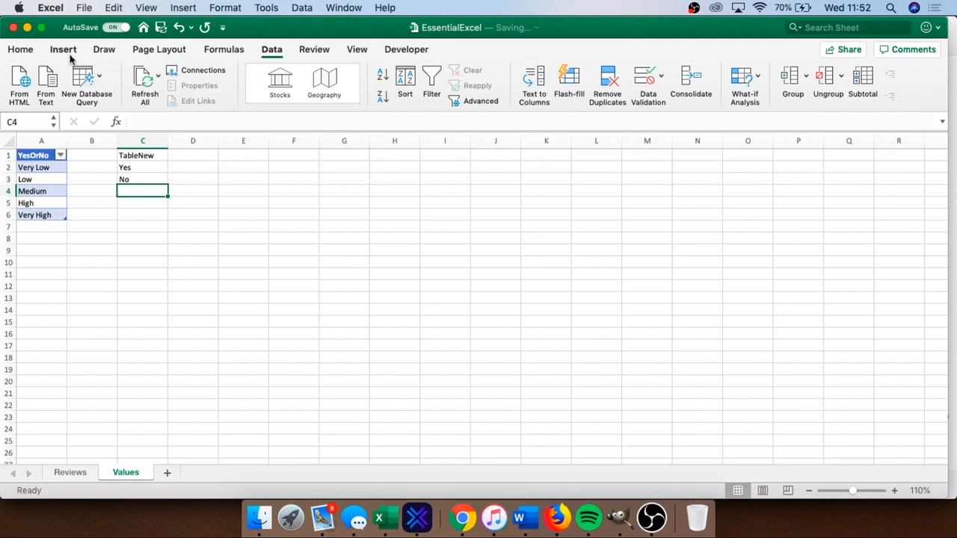
# Convert C1:C3 on the Values sheet into a table with headers.
pyautogui.moveTo(124, 155); pyautogui.dragTo(126, 180)
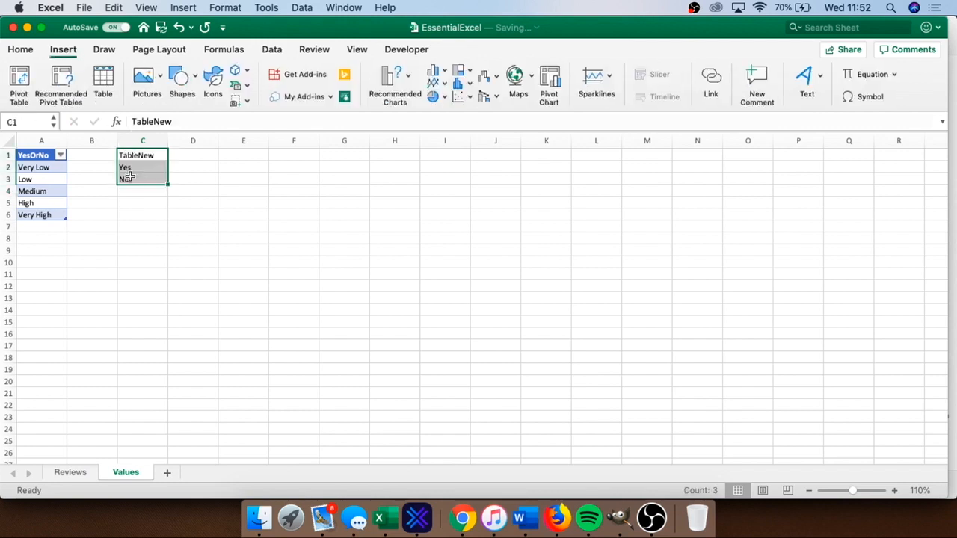
pyautogui.click(111, 82)
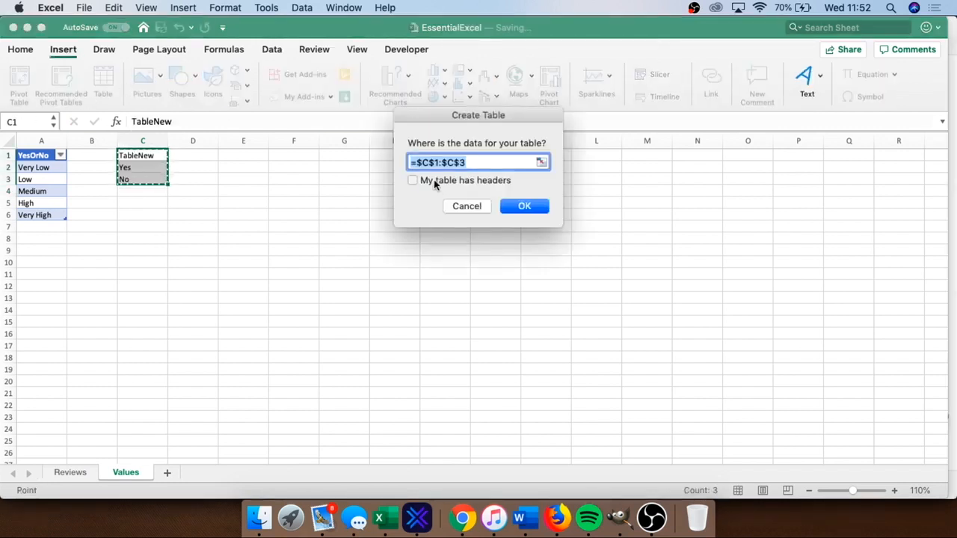
pyautogui.click(427, 180)
pyautogui.click(524, 208)
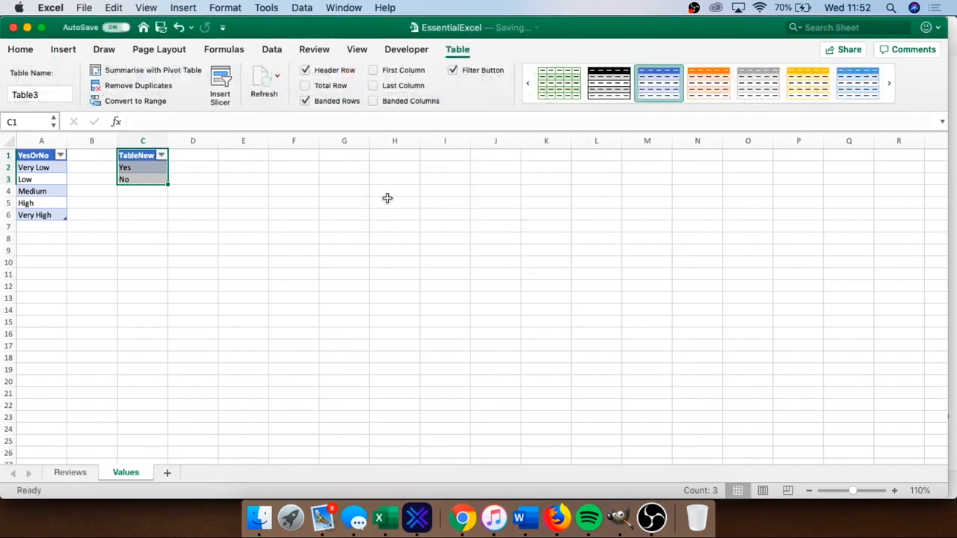
# Start a data validation rule for E6:E10 on the Reviews sheet that allows a List.
pyautogui.click(81, 473)
pyautogui.click(258, 241)
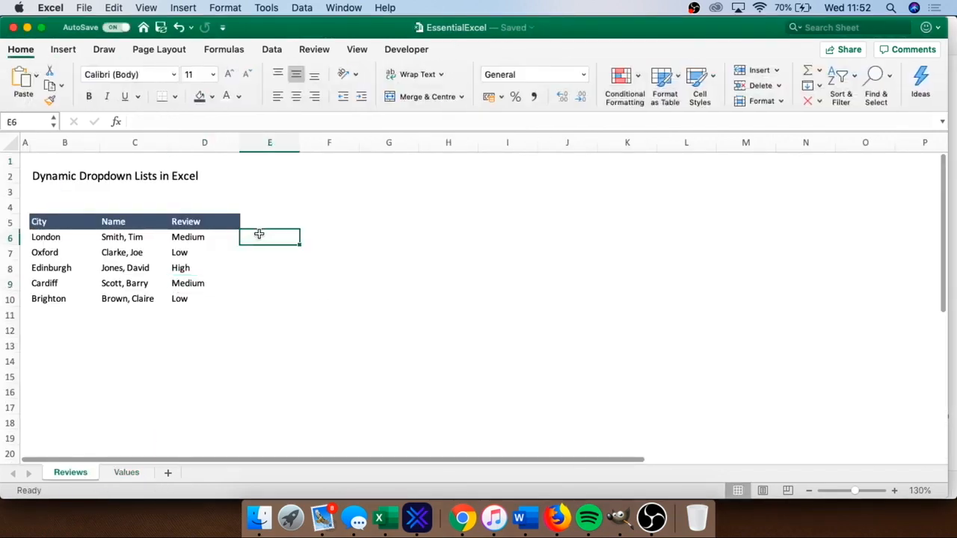
pyautogui.moveTo(258, 242); pyautogui.dragTo(258, 295)
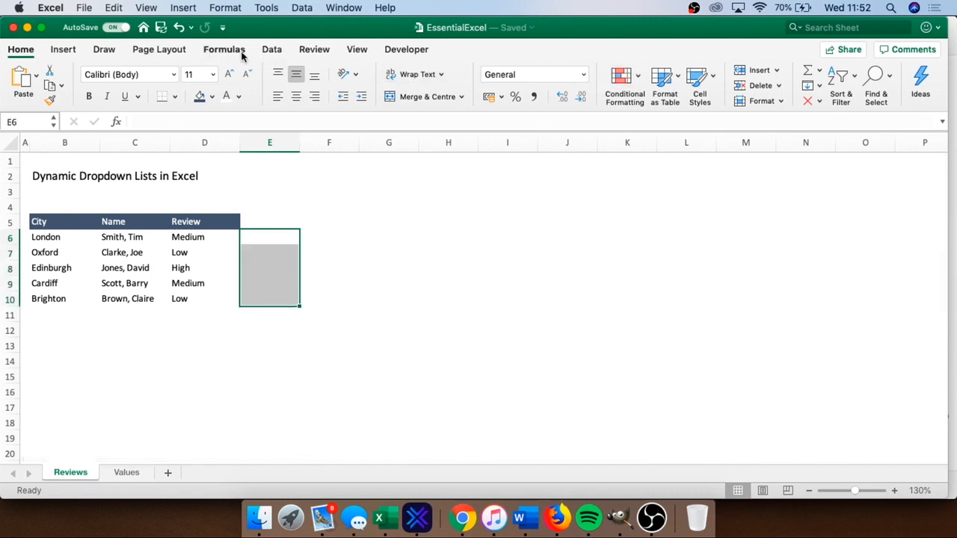
pyautogui.click(276, 51)
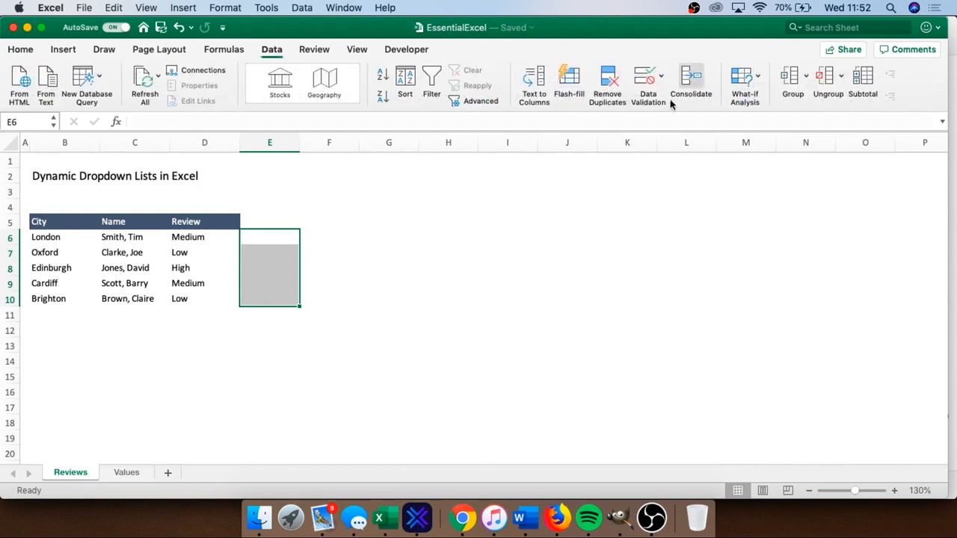
pyautogui.click(661, 81)
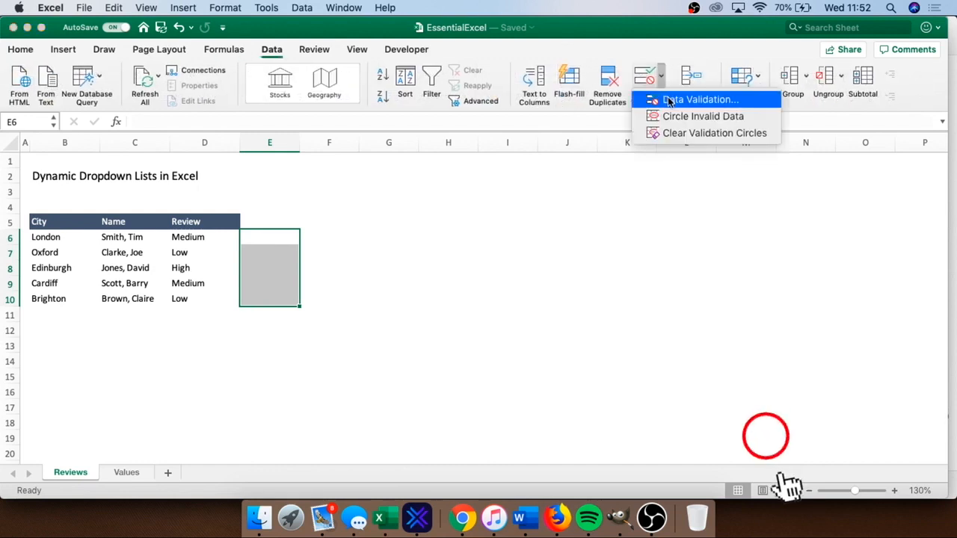
pyautogui.click(700, 100)
pyautogui.click(449, 156)
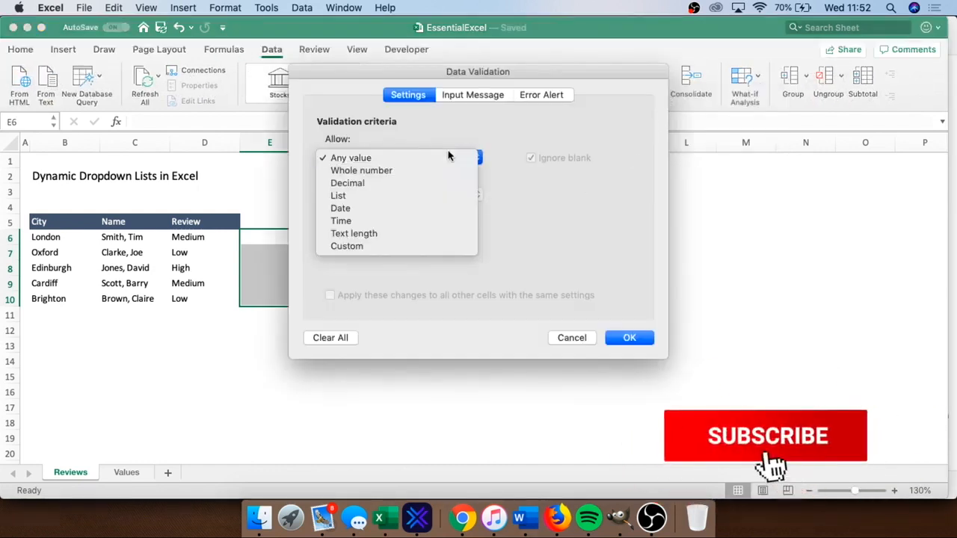
pyautogui.click(401, 196)
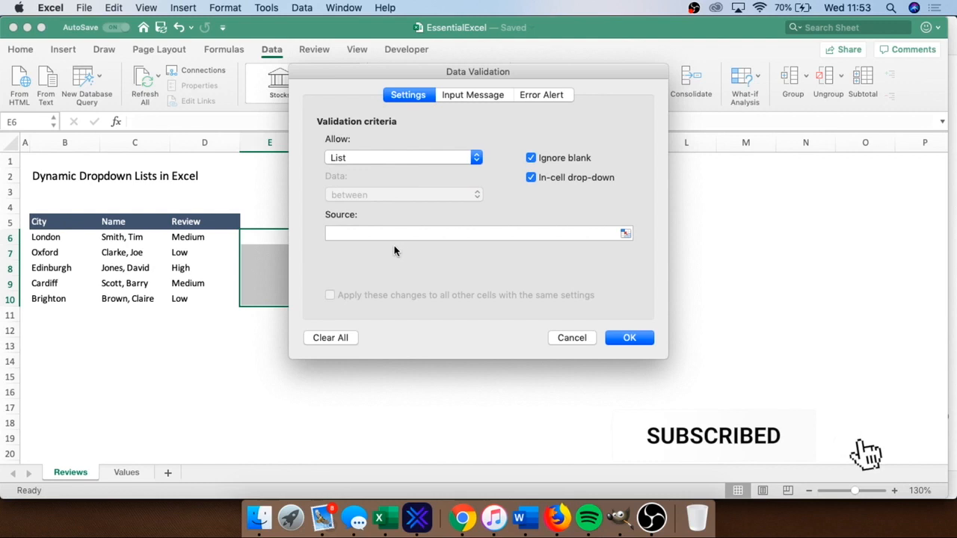
# Set the validation source to =INDIRECT("Table3[TableNew]") and apply the rule to E6:E10.
pyautogui.click(626, 234)
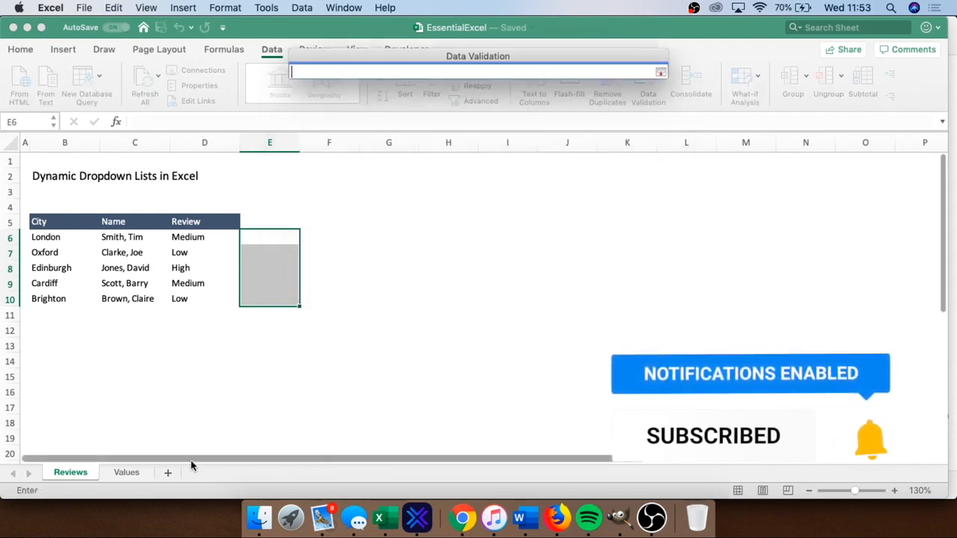
pyautogui.click(126, 473)
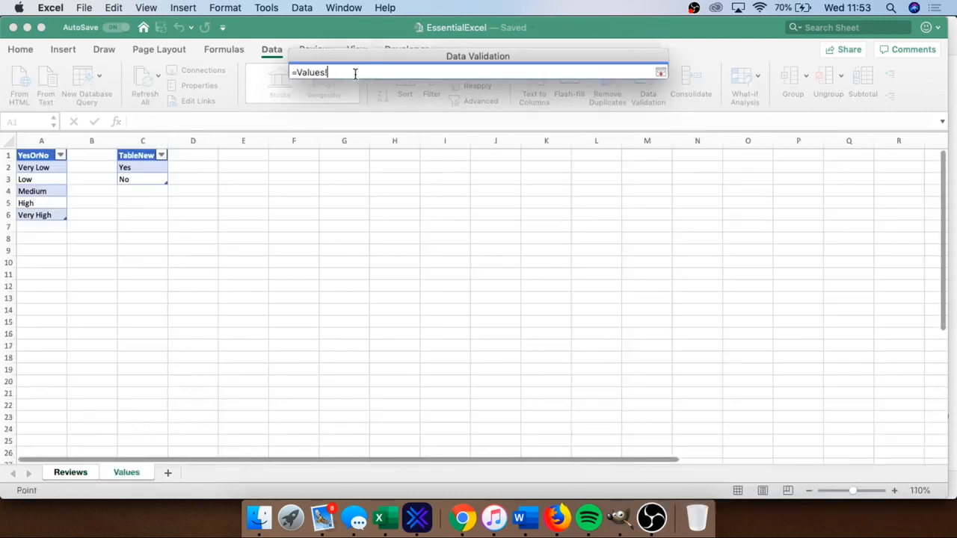
pyautogui.moveTo(354, 72); pyautogui.dragTo(296, 72)
pyautogui.write('INDIRECT("Table3[TableNew')
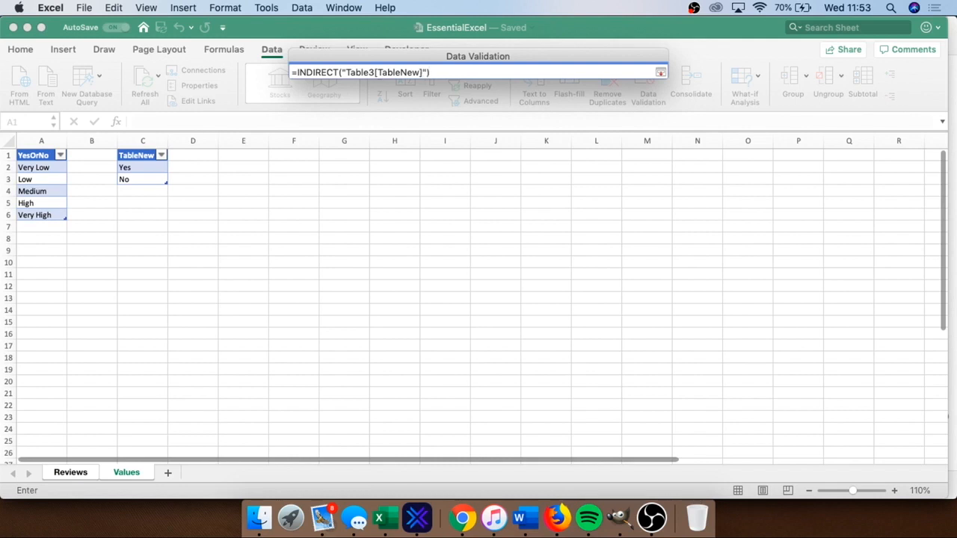
pyautogui.click(660, 72)
pyautogui.click(623, 335)
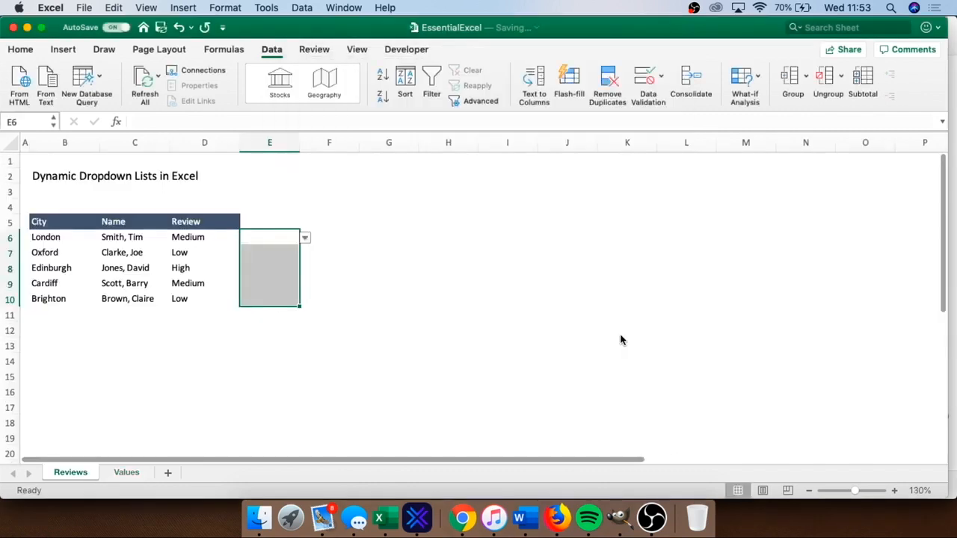
# Check the new drop-down list in E6 of the Reviews sheet and enter the heading Yes or No in E5.
pyautogui.click(301, 239)
pyautogui.click(304, 238)
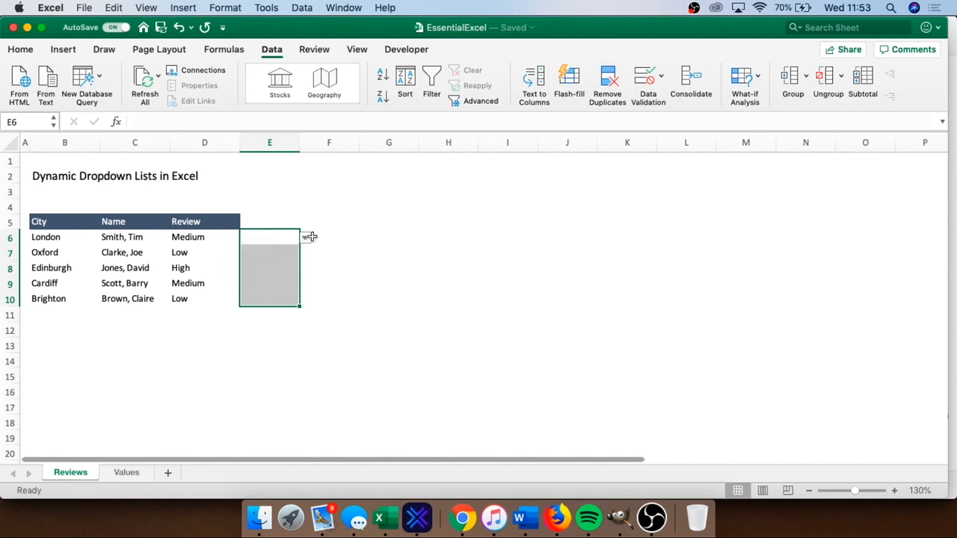
pyautogui.click(329, 237)
pyautogui.click(278, 240)
pyautogui.click(304, 239)
pyautogui.click(259, 226)
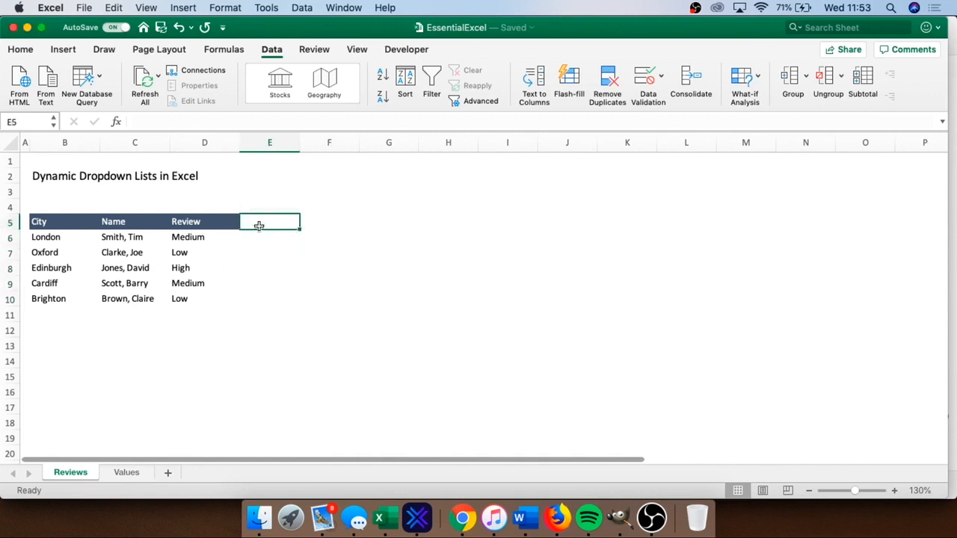
pyautogui.write('Yes or No')
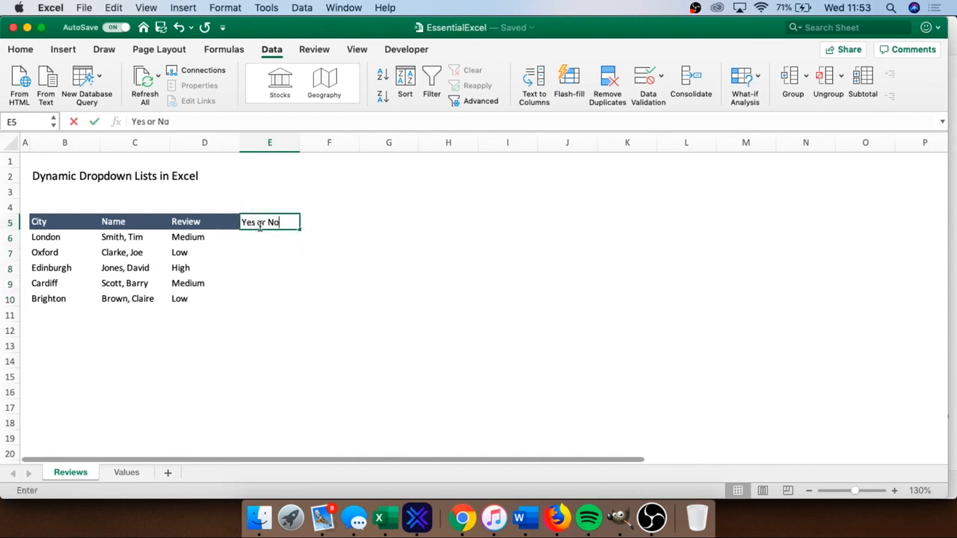
pyautogui.press('Return')
# Choose No for E6 and Yes for E8 from the drop-down lists in the Yes or No column.
pyautogui.click(304, 238)
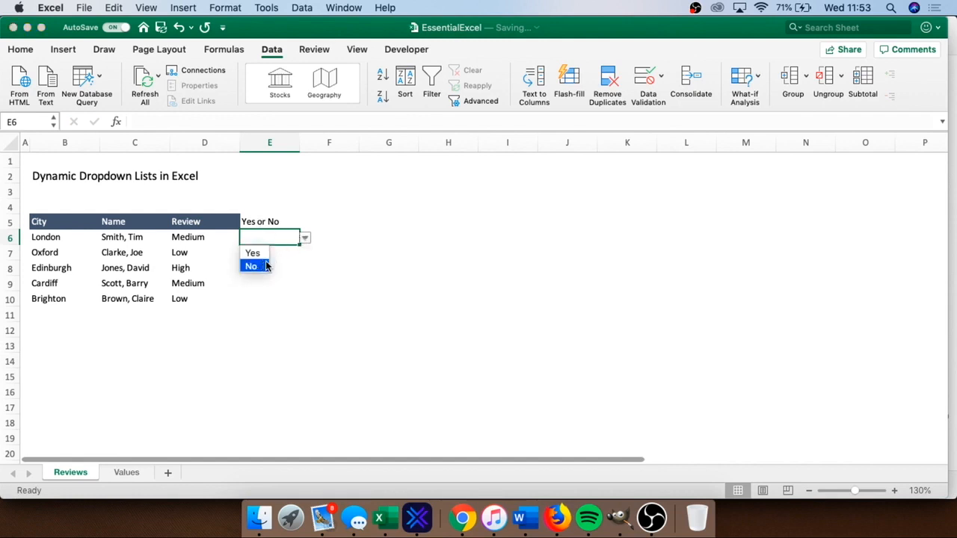
pyautogui.press('Escape')
pyautogui.click(304, 238)
pyautogui.click(264, 265)
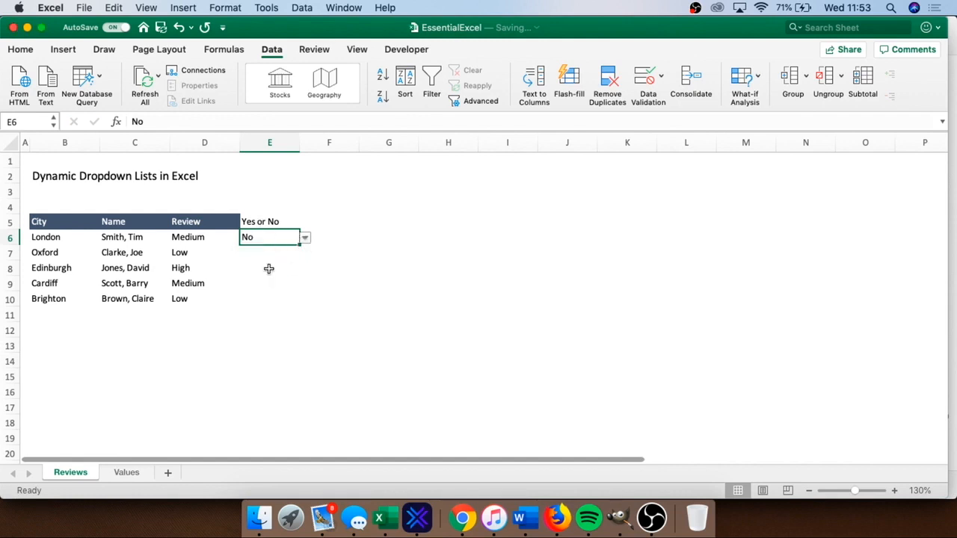
pyautogui.click(286, 269)
pyautogui.click(305, 269)
pyautogui.click(254, 282)
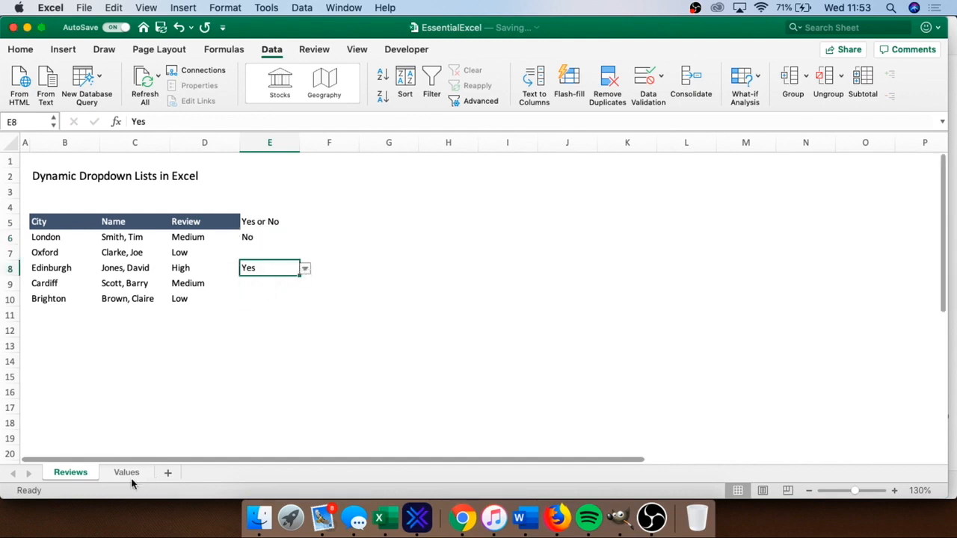
# Examine the two source tables and the empty column between them on the Values sheet, comparing them with the Reviews sheet.
pyautogui.click(122, 474)
pyautogui.click(188, 273)
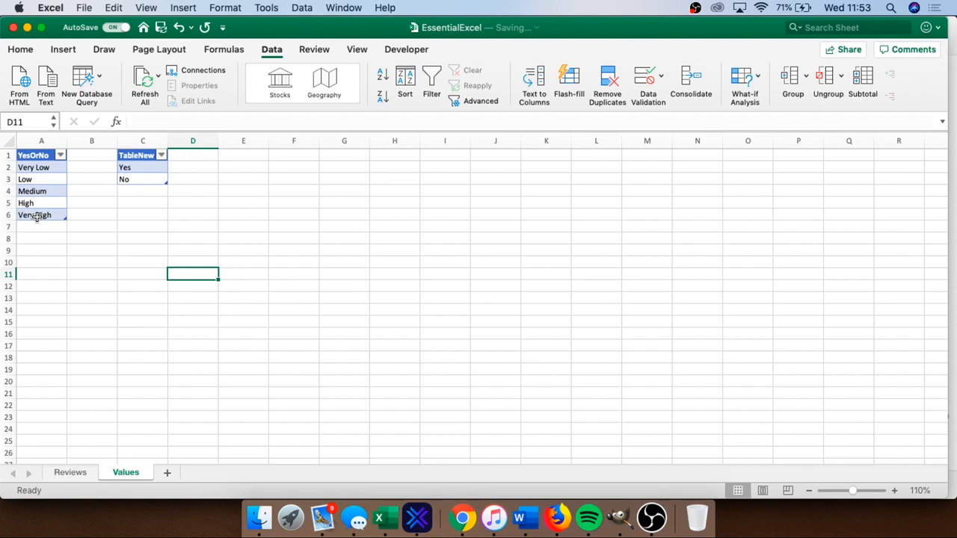
pyautogui.click(36, 190)
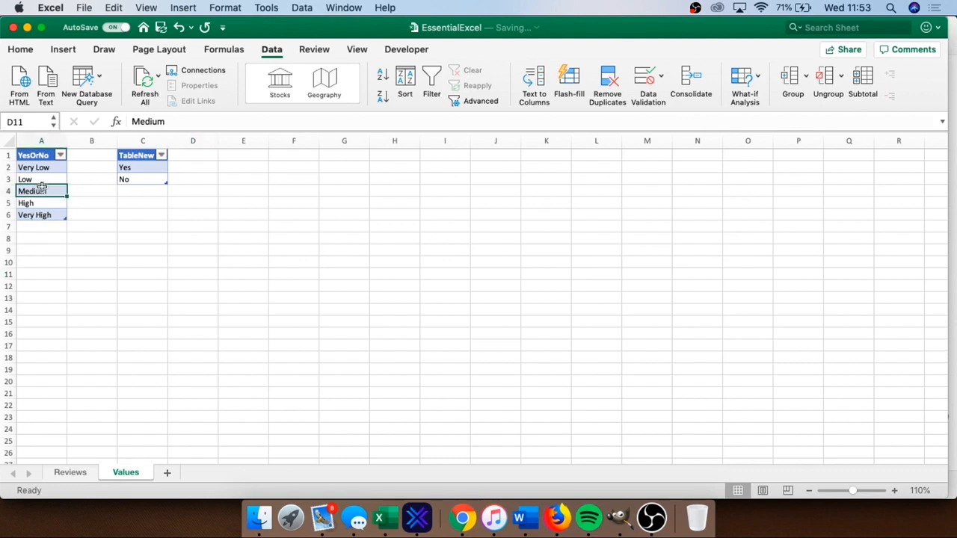
pyautogui.click(129, 168)
pyautogui.click(102, 144)
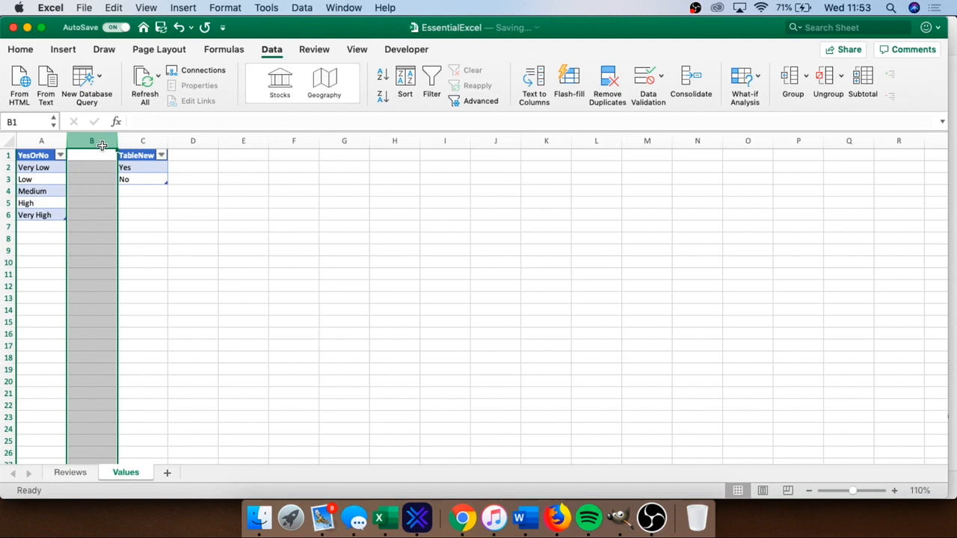
pyautogui.click(81, 473)
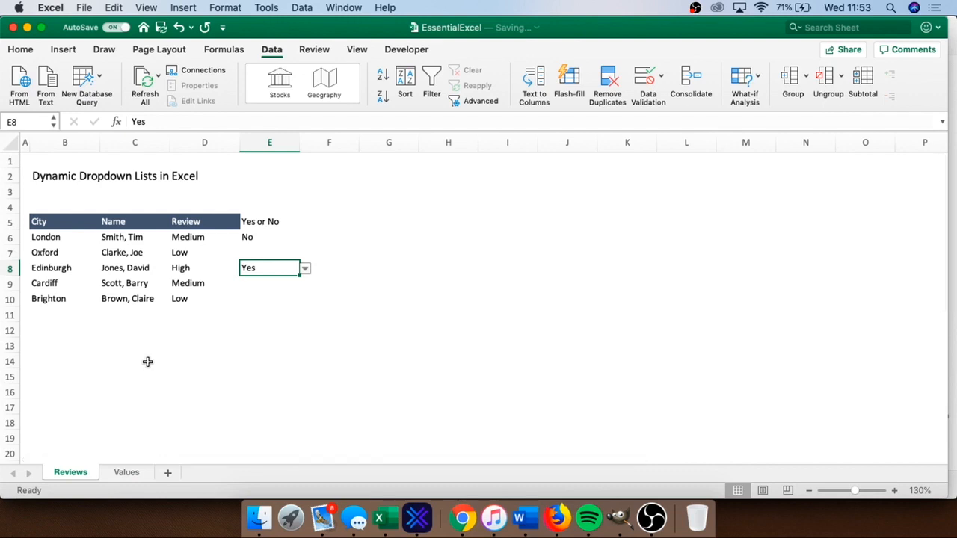
pyautogui.click(128, 473)
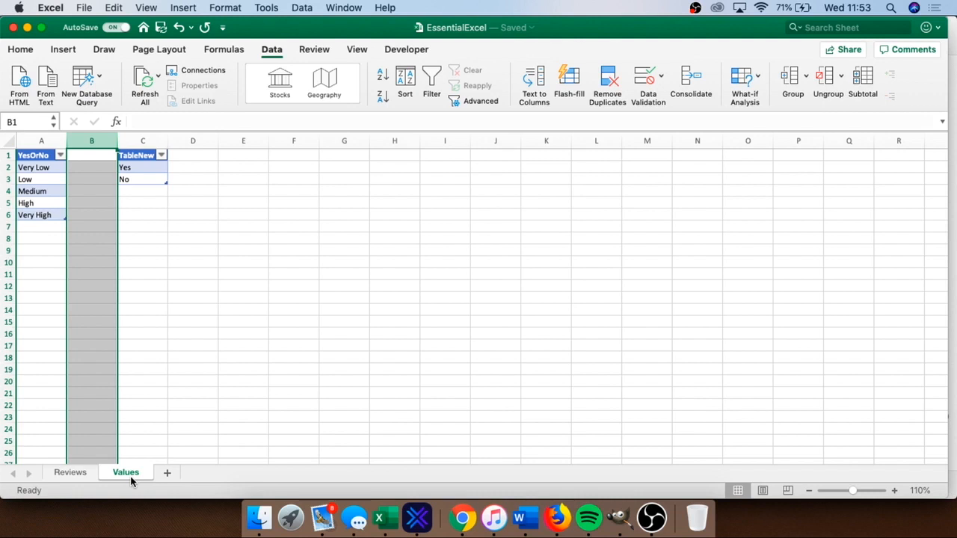
pyautogui.click(77, 478)
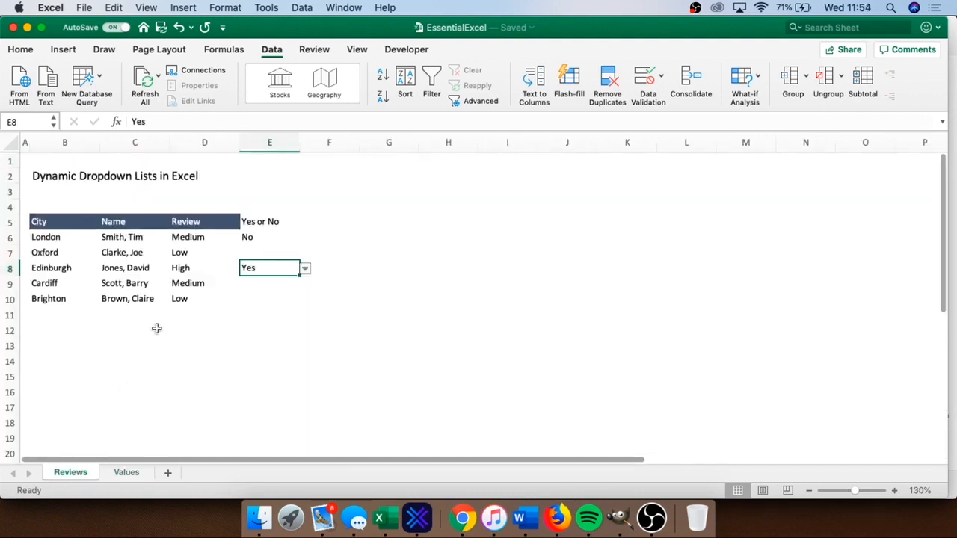